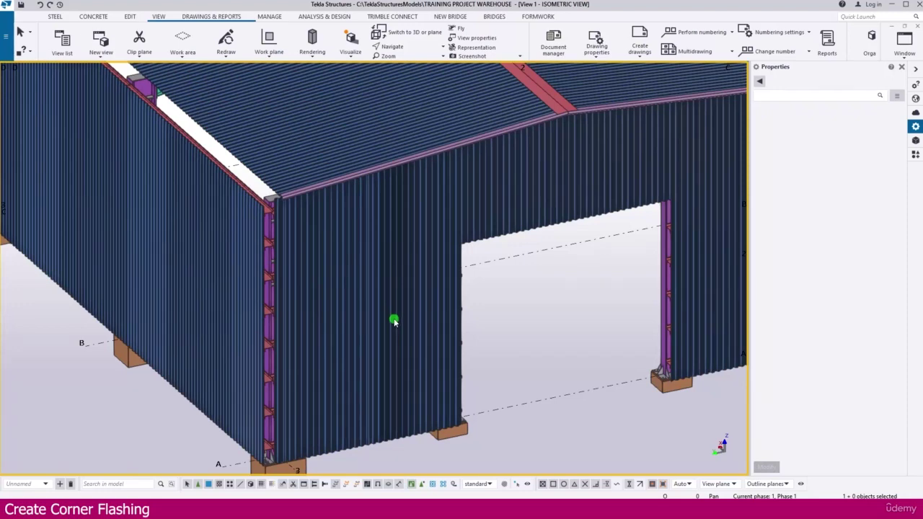
Inspect the existing eave and gable end flashing properties in the model
{"action": "scroll", "coordinate": [378, 342], "scroll_direction": "down", "scroll_amount": 4}
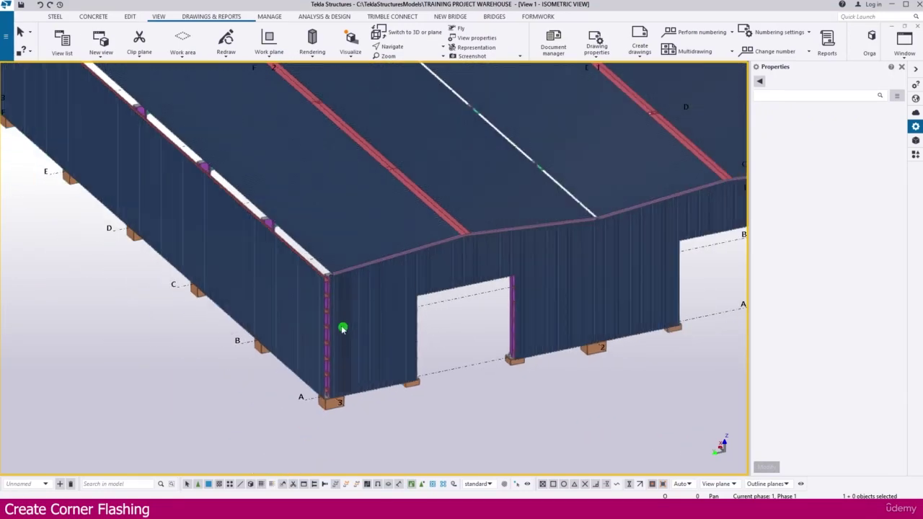
{"action": "scroll", "coordinate": [326, 276], "scroll_direction": "up", "scroll_amount": 2}
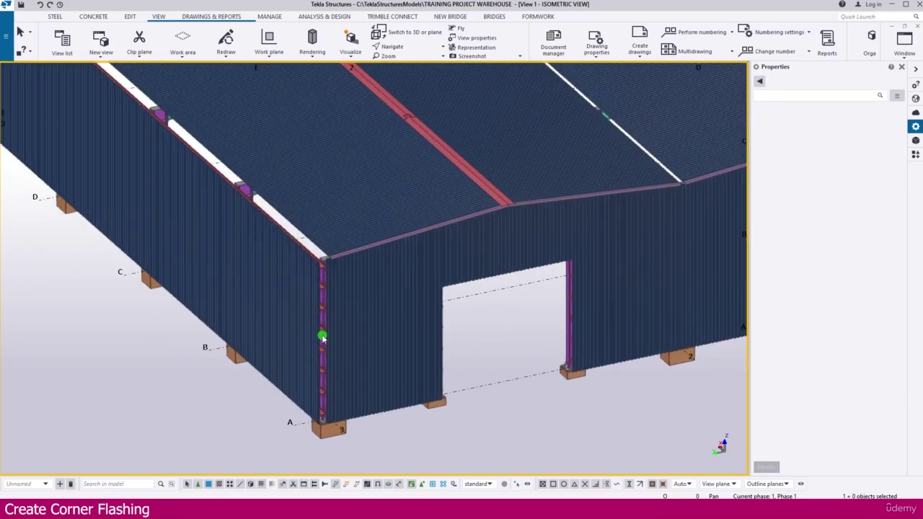
{"action": "scroll", "coordinate": [323, 338], "scroll_direction": "down", "scroll_amount": 4}
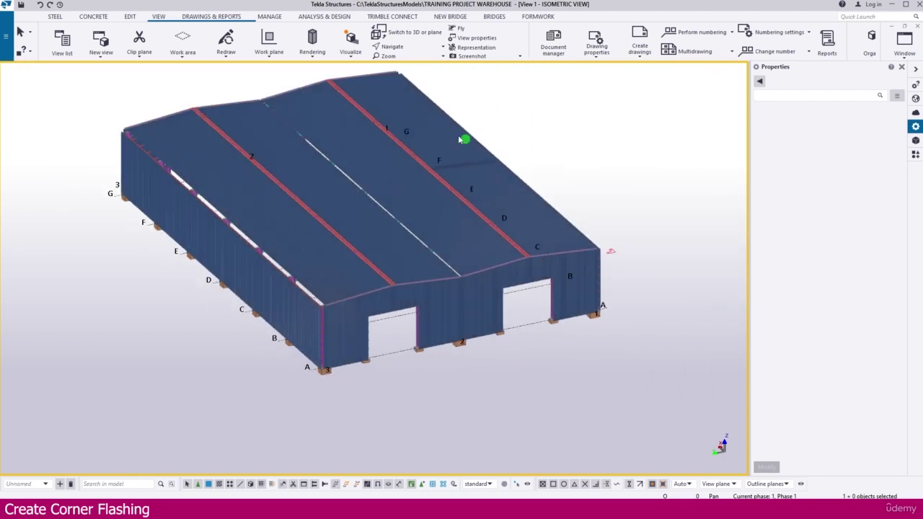
{"action": "scroll", "coordinate": [325, 346], "scroll_direction": "up", "scroll_amount": 4}
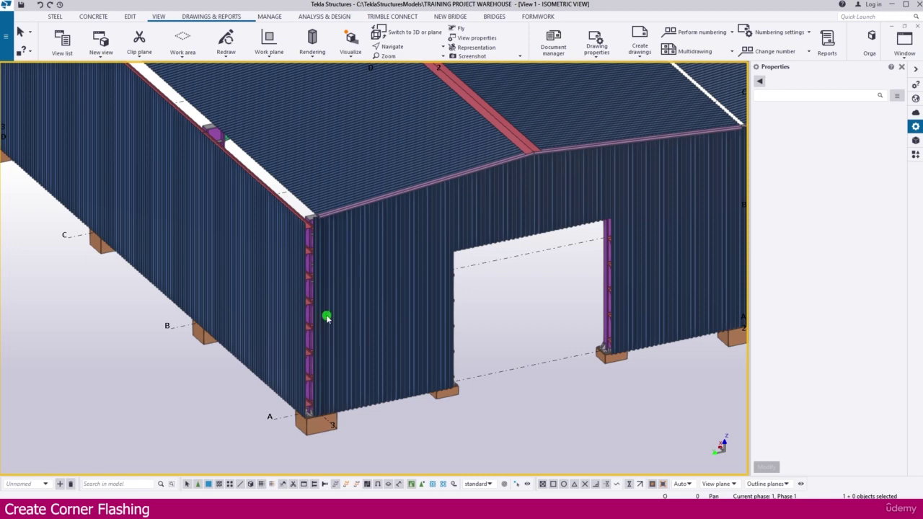
{"action": "scroll", "coordinate": [412, 187], "scroll_direction": "up", "scroll_amount": 5}
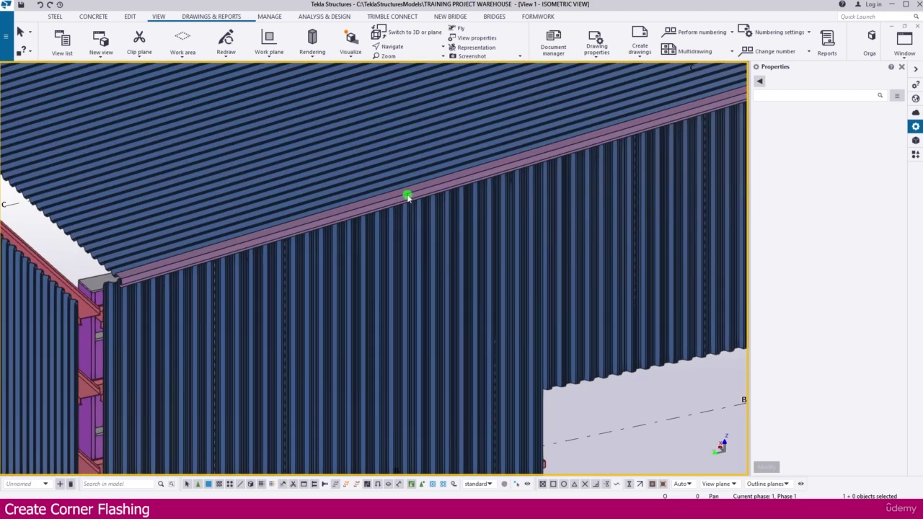
{"action": "left_click", "coordinate": [407, 198]}
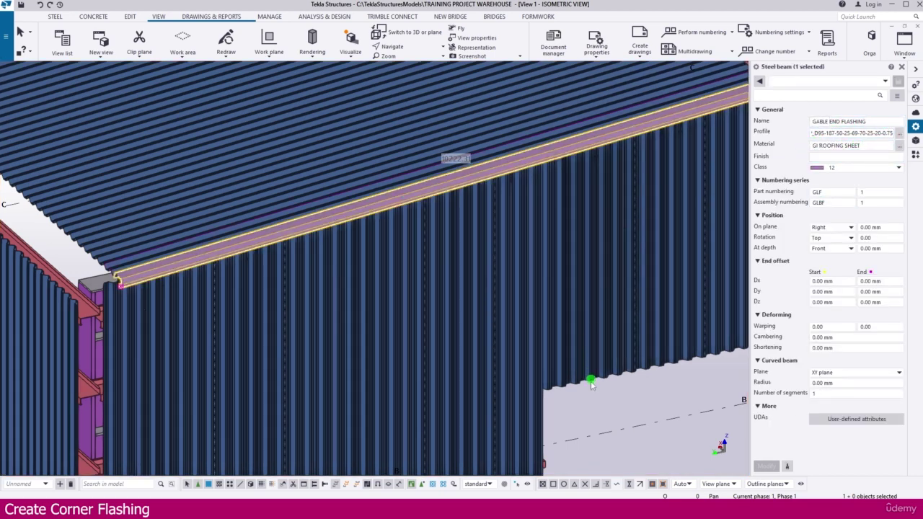
{"action": "scroll", "coordinate": [309, 229], "scroll_direction": "down", "scroll_amount": 2}
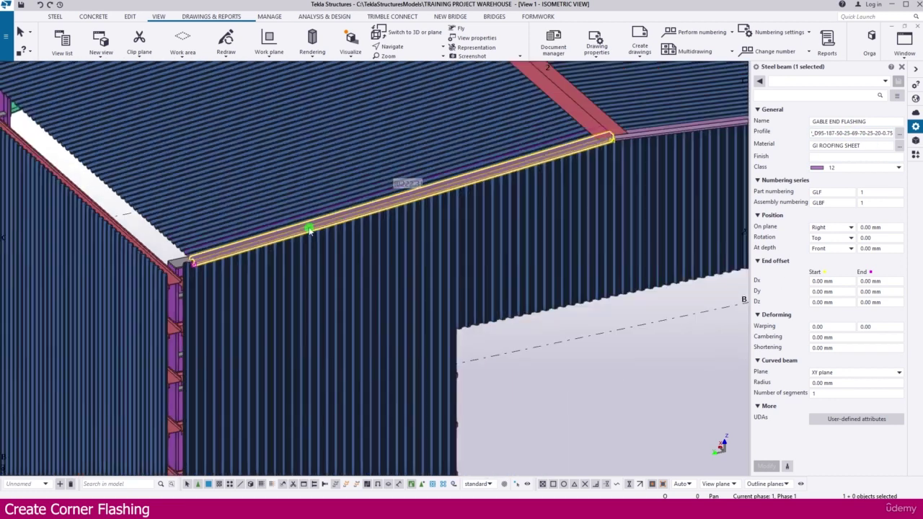
{"action": "scroll", "coordinate": [238, 295], "scroll_direction": "down", "scroll_amount": 2}
{"action": "scroll", "coordinate": [250, 291], "scroll_direction": "down", "scroll_amount": 1}
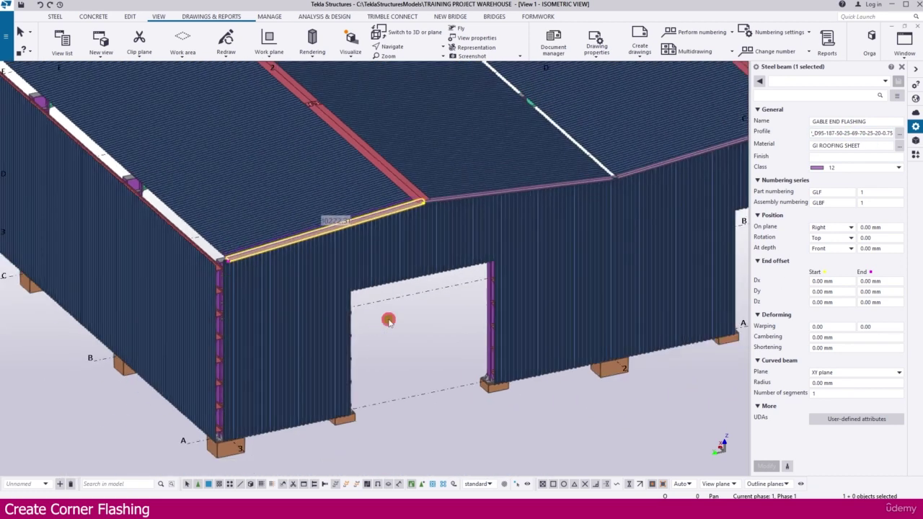
{"action": "left_click", "coordinate": [388, 321]}
{"action": "left_click", "coordinate": [417, 348]}
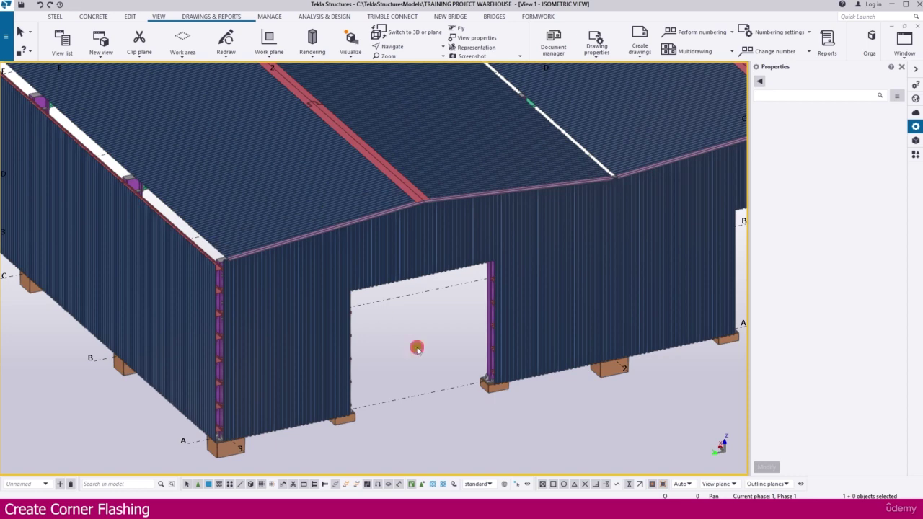
In the Grid A elevation, start a GABLE END FLASHING beam at the +9165 level
{"action": "key", "text": "ctrl+Tab"}
{"action": "scroll", "coordinate": [267, 292], "scroll_direction": "up", "scroll_amount": 3}
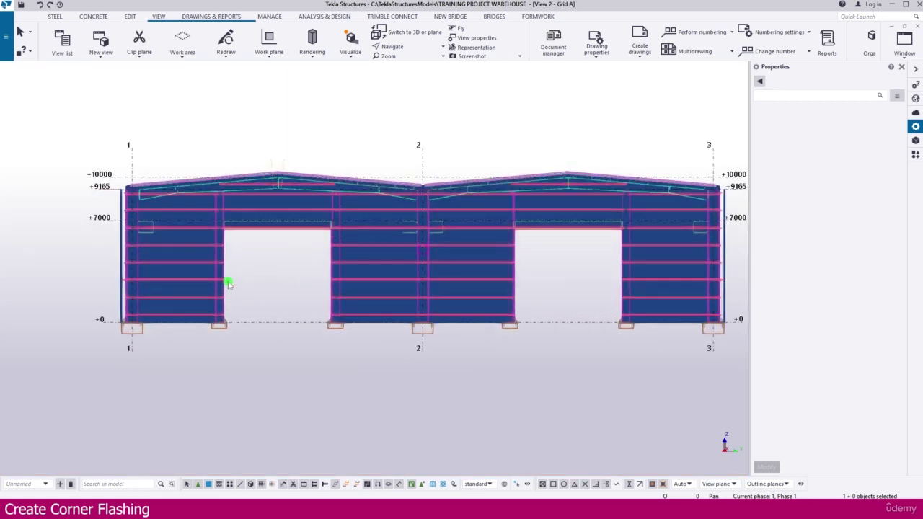
{"action": "scroll", "coordinate": [348, 288], "scroll_direction": "down", "scroll_amount": 4}
{"action": "scroll", "coordinate": [493, 313], "scroll_direction": "up", "scroll_amount": 4}
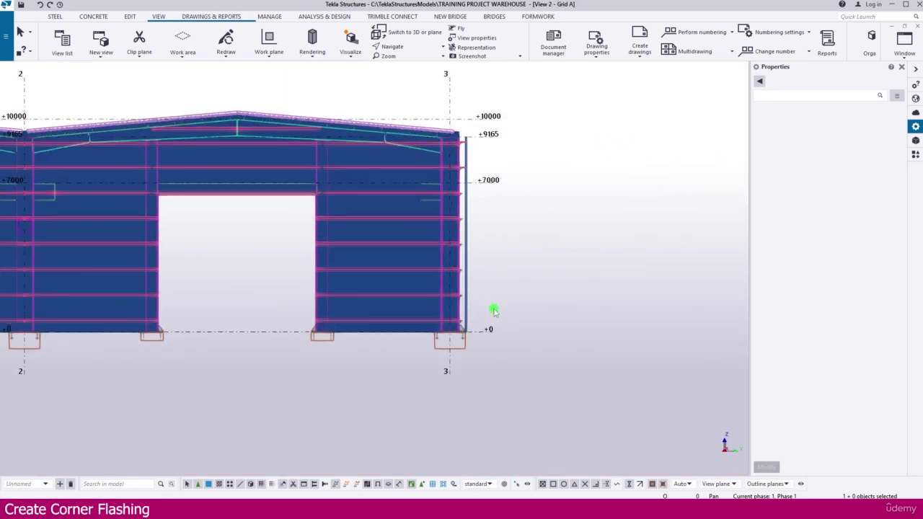
{"action": "scroll", "coordinate": [275, 156], "scroll_direction": "up", "scroll_amount": 3}
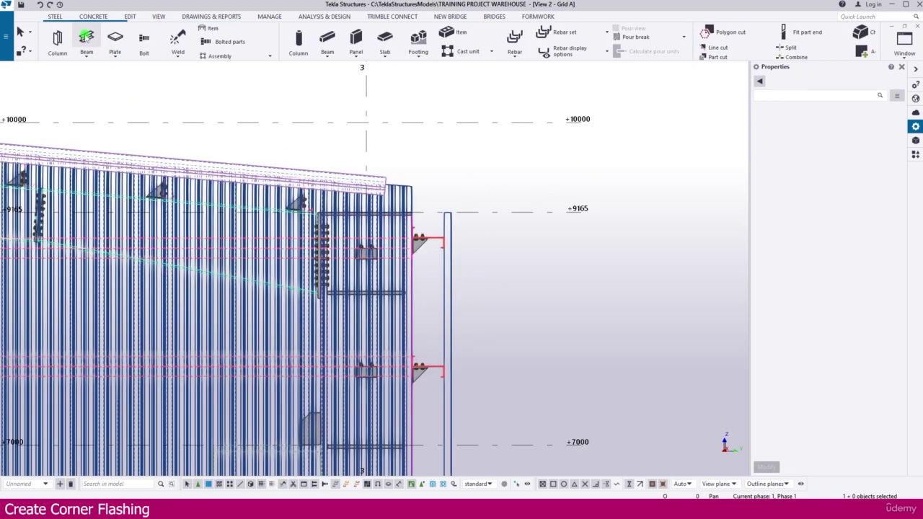
{"action": "left_click", "coordinate": [86, 40]}
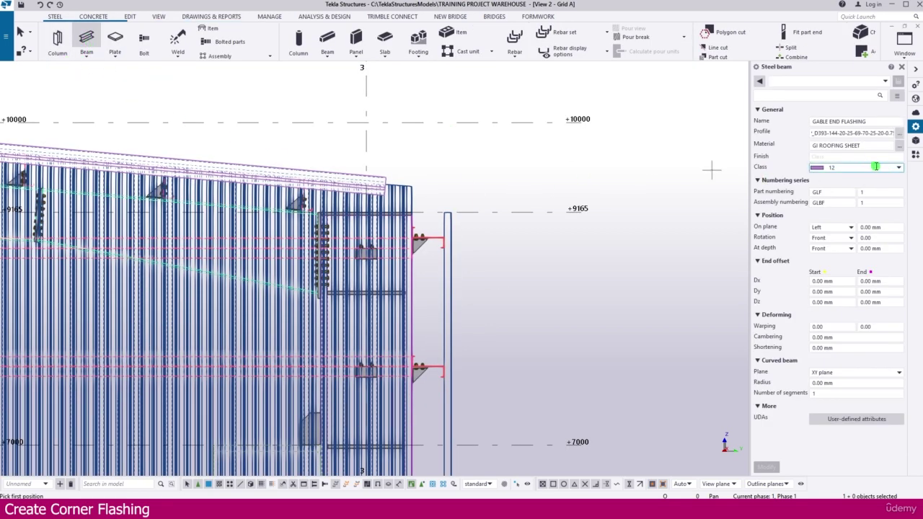
{"action": "left_click", "coordinate": [889, 132]}
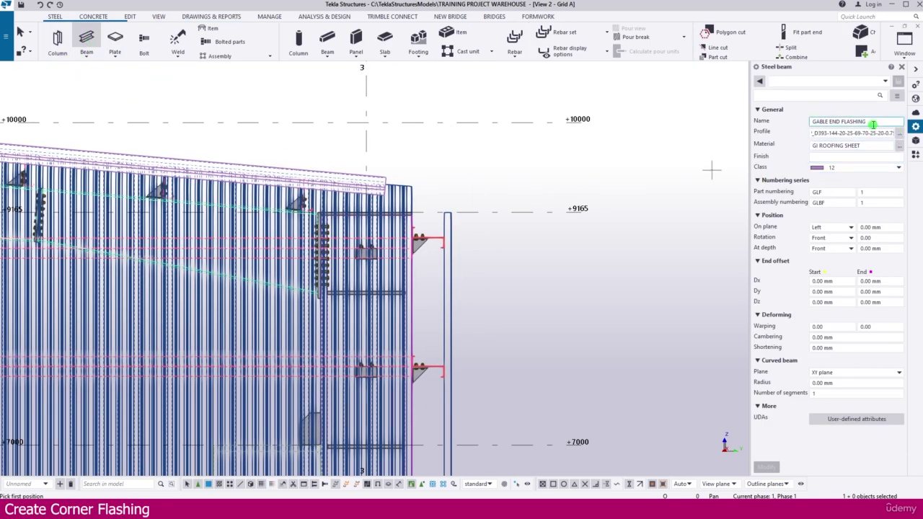
{"action": "scroll", "coordinate": [469, 216], "scroll_direction": "up", "scroll_amount": 5}
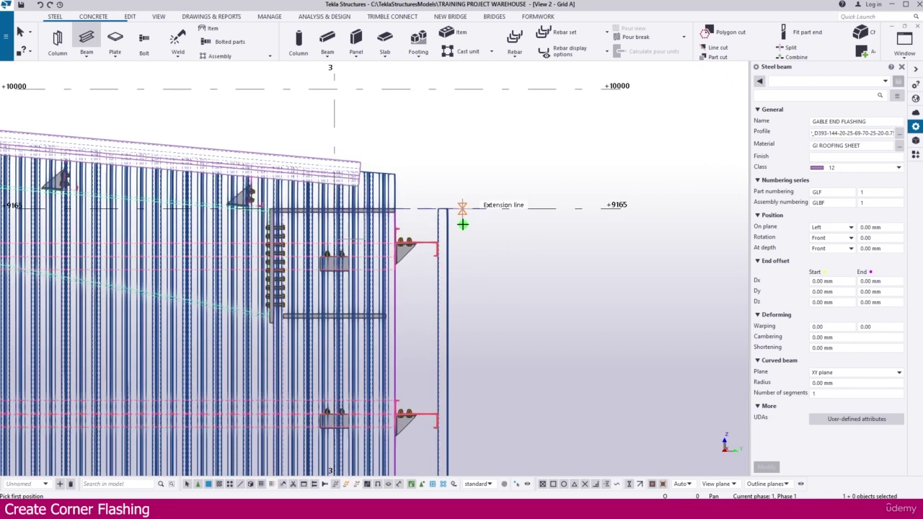
{"action": "left_click", "coordinate": [491, 190]}
End the flashing perpendicular to the wall base at the gridline 3 corner
{"action": "scroll", "coordinate": [505, 158], "scroll_direction": "down", "scroll_amount": 5}
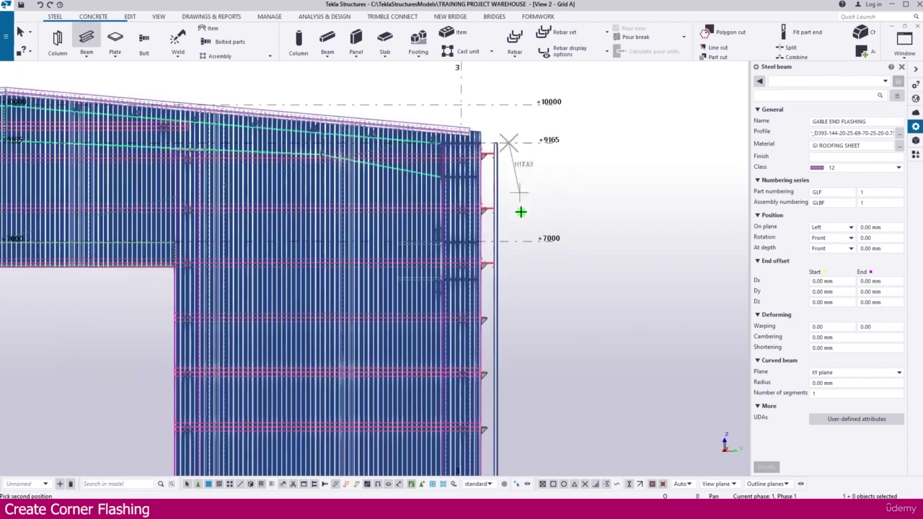
{"action": "scroll", "coordinate": [498, 401], "scroll_direction": "up", "scroll_amount": 6}
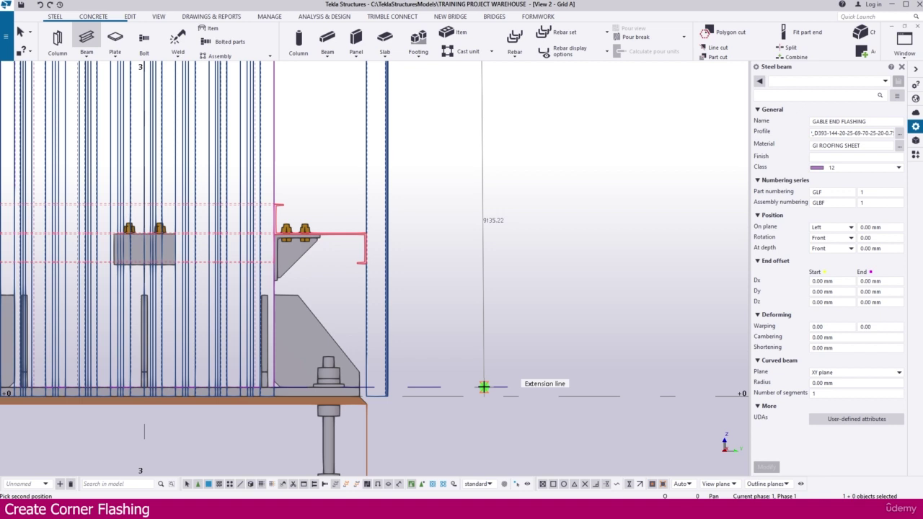
{"action": "right_click", "coordinate": [483, 387]}
{"action": "key", "text": "Escape"}
{"action": "right_click", "coordinate": [496, 364]}
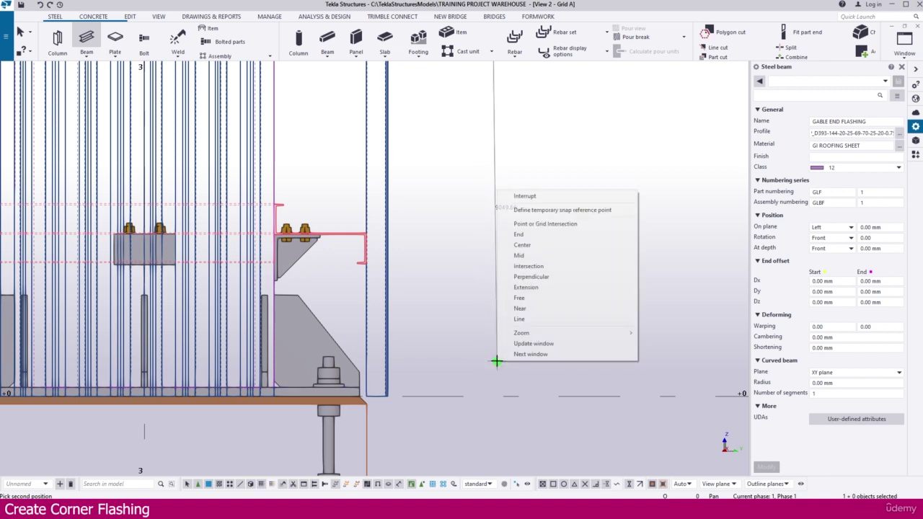
{"action": "left_click", "coordinate": [538, 277]}
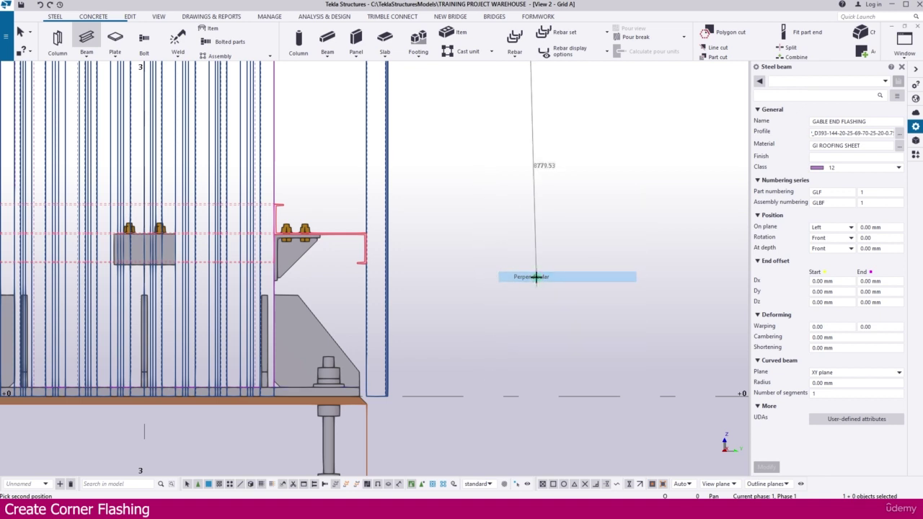
{"action": "scroll", "coordinate": [494, 383], "scroll_direction": "up", "scroll_amount": 2}
{"action": "scroll", "coordinate": [489, 395], "scroll_direction": "down", "scroll_amount": 5}
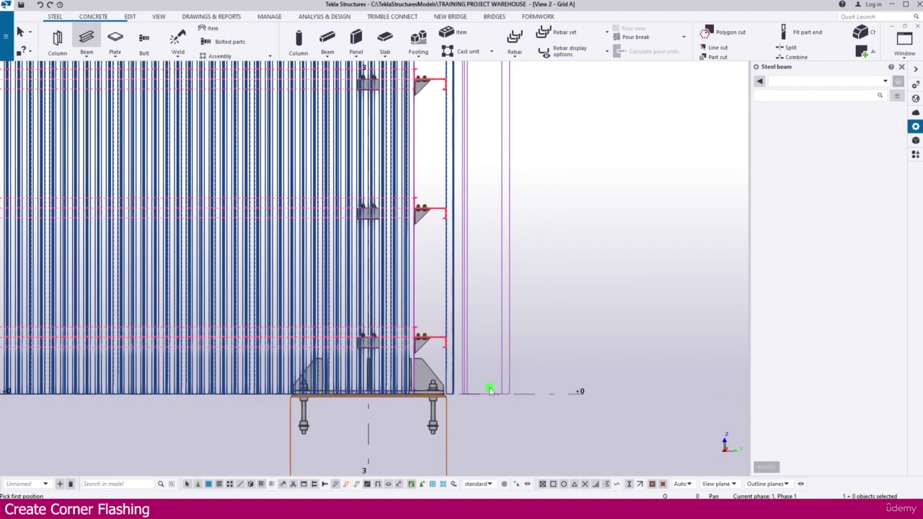
{"action": "key", "text": "Escape"}
Switch to the Plan +9165 view to see the flashing in cross-section
{"action": "left_click", "coordinate": [505, 296]}
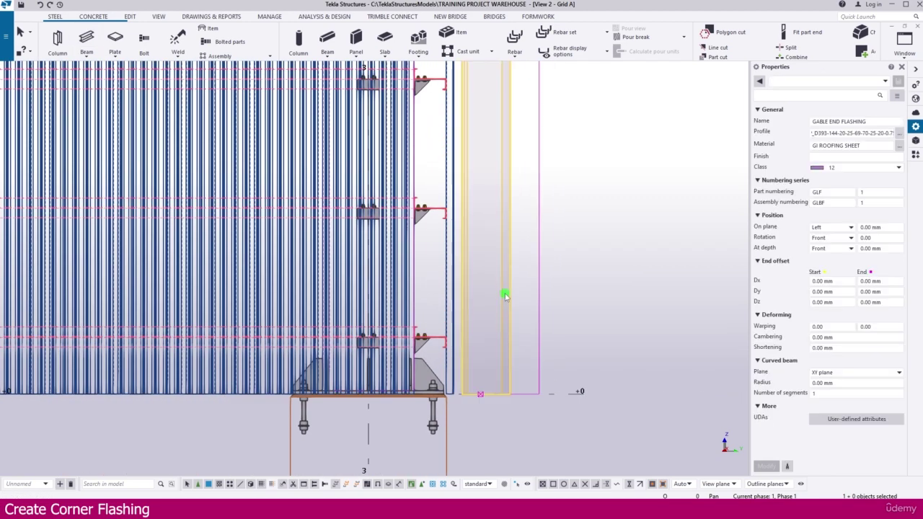
{"action": "left_click", "coordinate": [162, 17]}
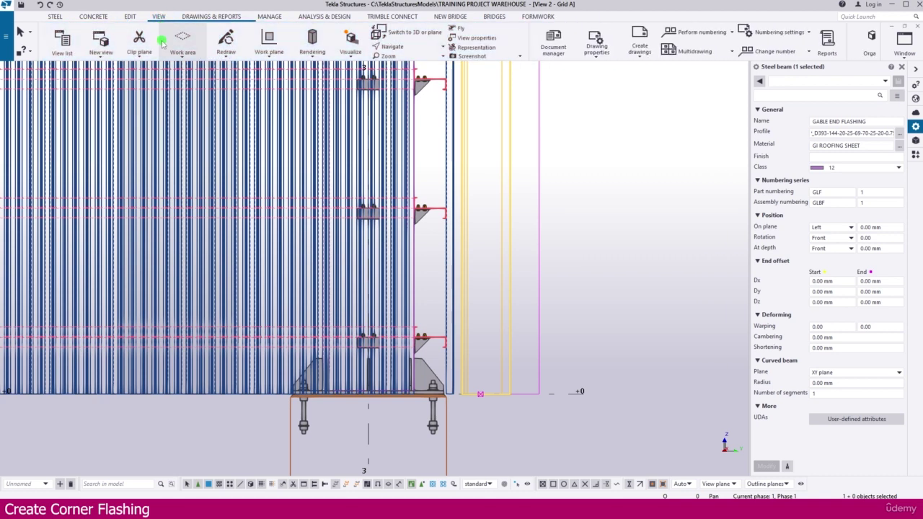
{"action": "left_click", "coordinate": [62, 40]}
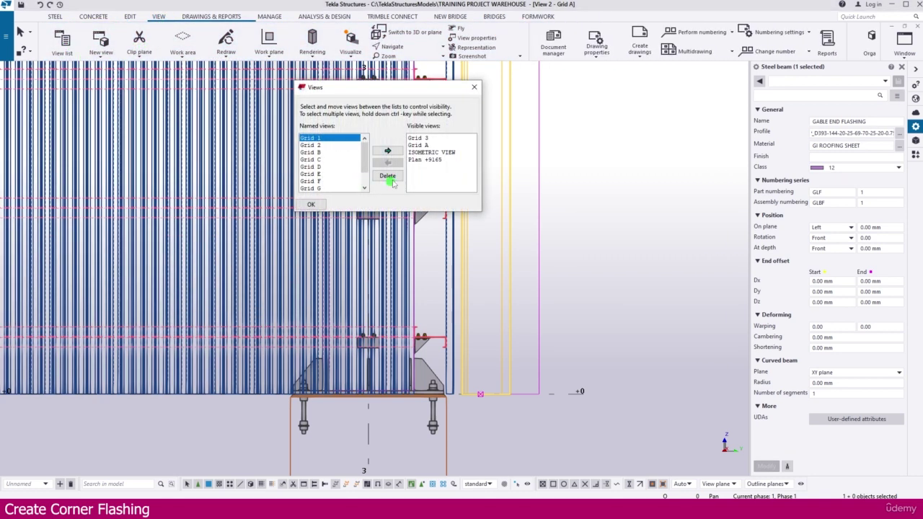
{"action": "double_click", "coordinate": [426, 160]}
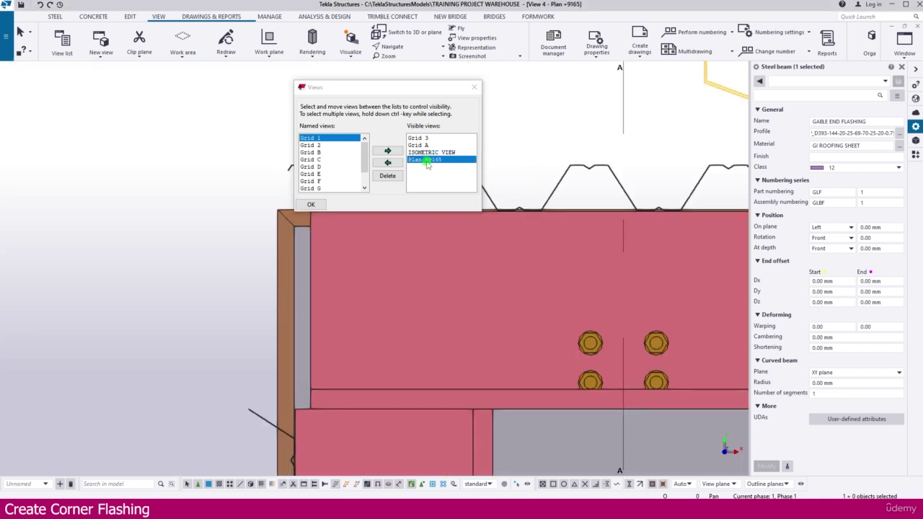
{"action": "left_click", "coordinate": [473, 86]}
{"action": "scroll", "coordinate": [341, 167], "scroll_direction": "down", "scroll_amount": 4}
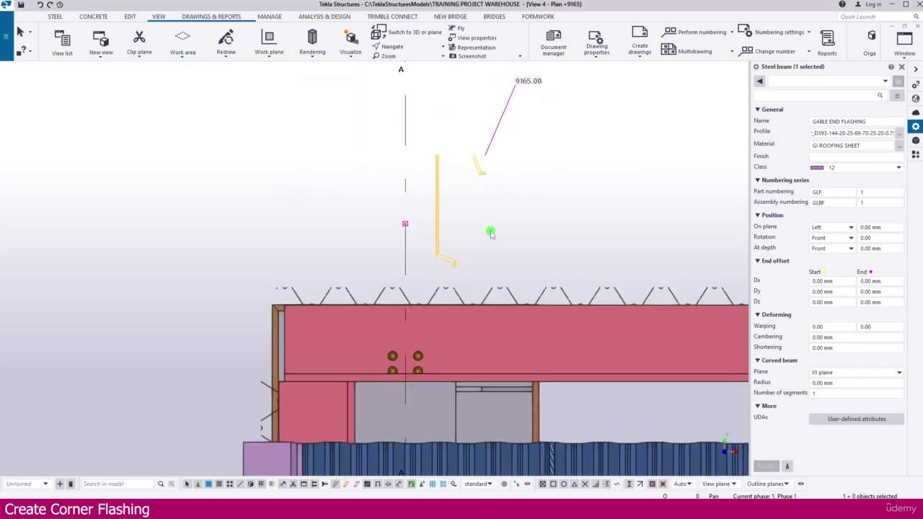
{"action": "scroll", "coordinate": [464, 173], "scroll_direction": "up", "scroll_amount": 3}
Select the gable end flashing, frame its folded profile, and highlight GABLE in its name
{"action": "left_click", "coordinate": [465, 204]}
{"action": "middle_click_drag", "start_coordinate": [466, 206], "coordinate": [442, 155]}
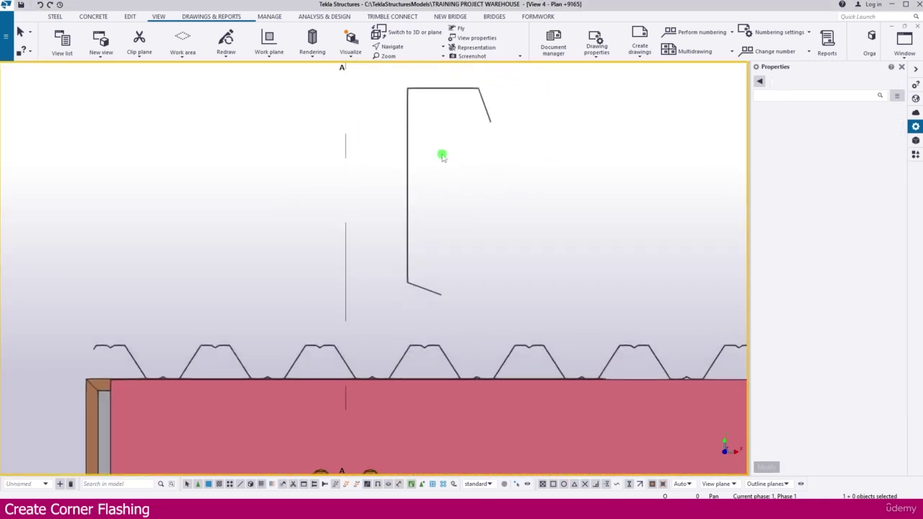
{"action": "left_click", "coordinate": [409, 101]}
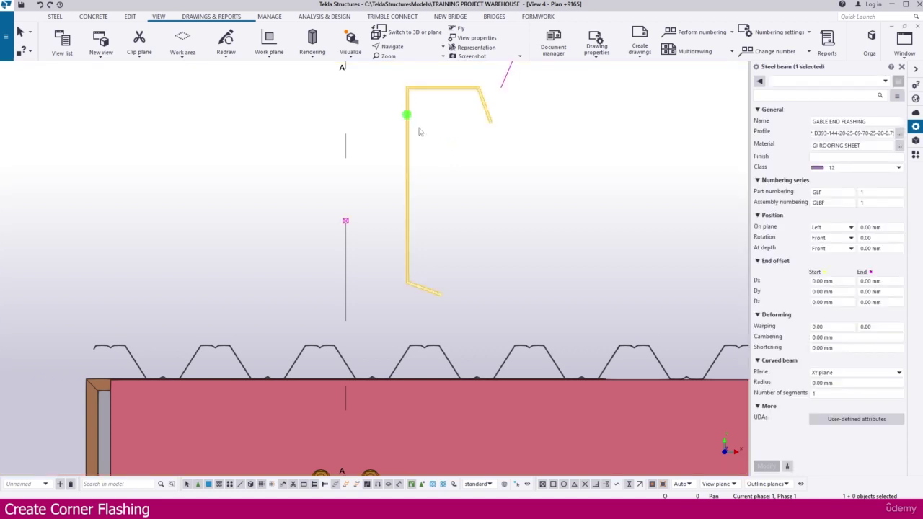
{"action": "middle_click_drag", "start_coordinate": [418, 124], "coordinate": [401, 206]}
{"action": "scroll", "coordinate": [402, 206], "scroll_direction": "up", "scroll_amount": 3}
{"action": "scroll", "coordinate": [431, 183], "scroll_direction": "up", "scroll_amount": 2}
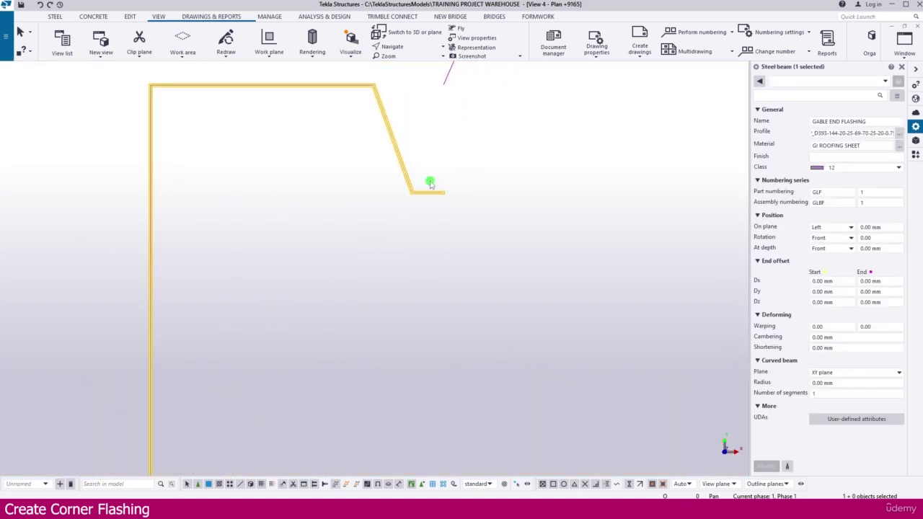
{"action": "scroll", "coordinate": [430, 182], "scroll_direction": "down", "scroll_amount": 4}
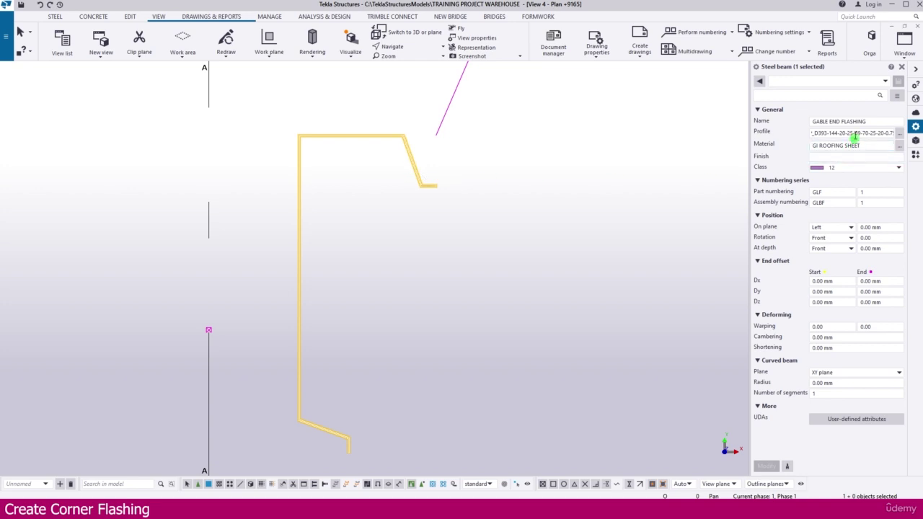
{"action": "left_click_drag", "start_coordinate": [828, 121], "coordinate": [771, 122]}
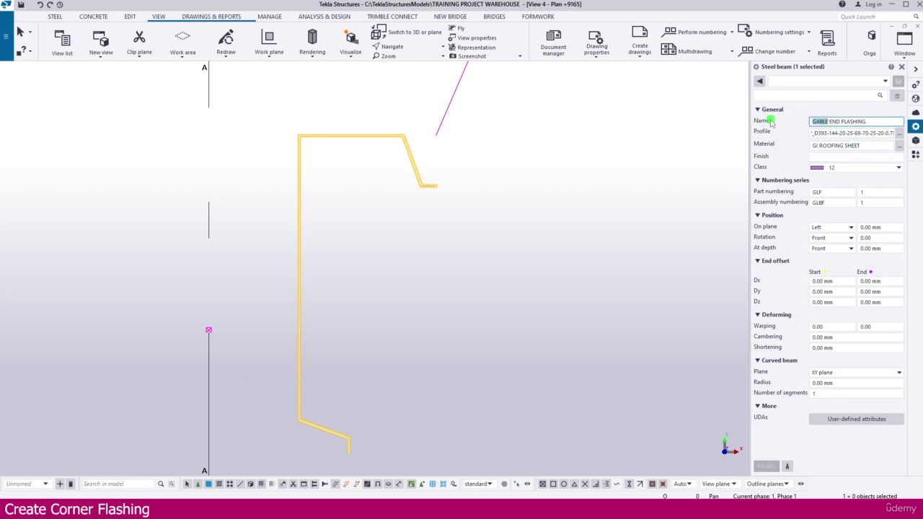
Replace GABLE with CORNER in the part name and open the FP_D profile's Select Profile dialog
{"action": "key", "text": "BackSpace"}
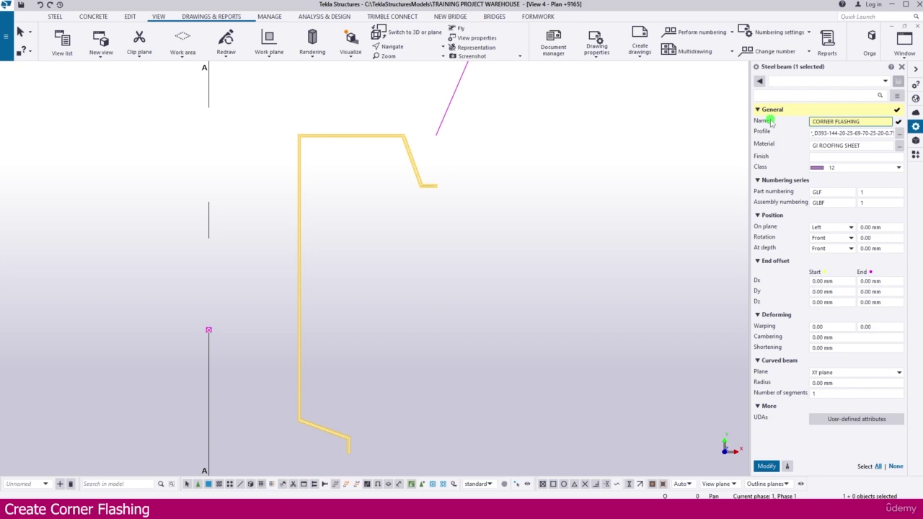
{"action": "left_click", "coordinate": [871, 127]}
{"action": "left_click", "coordinate": [901, 136]}
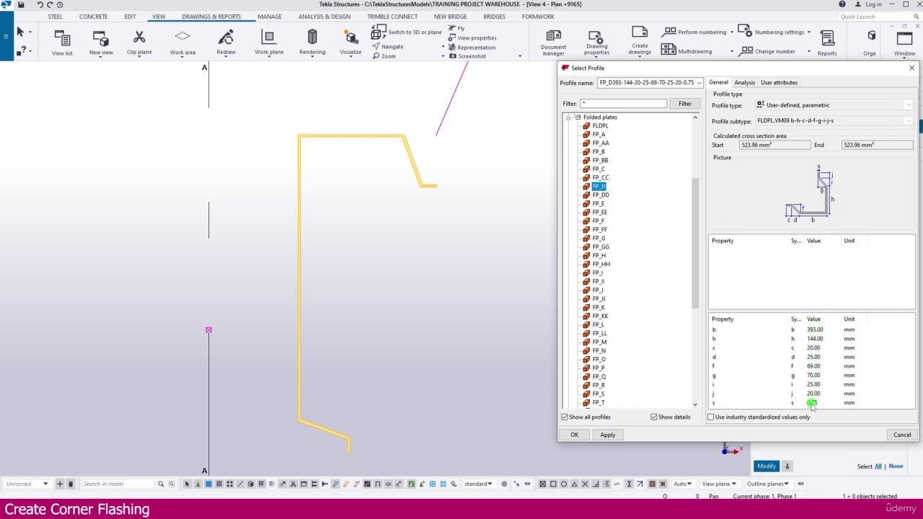
Review the h, c, d, f, g and b values, keeping b 393 and h 144, and apply the profile
{"action": "left_click", "coordinate": [820, 339]}
{"action": "left_click_drag", "start_coordinate": [825, 339], "coordinate": [803, 340]}
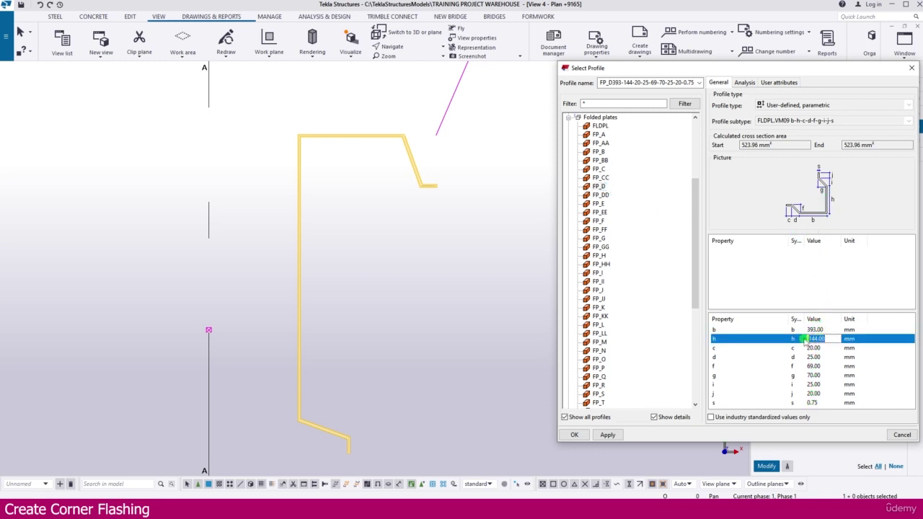
{"action": "left_click", "coordinate": [821, 347]}
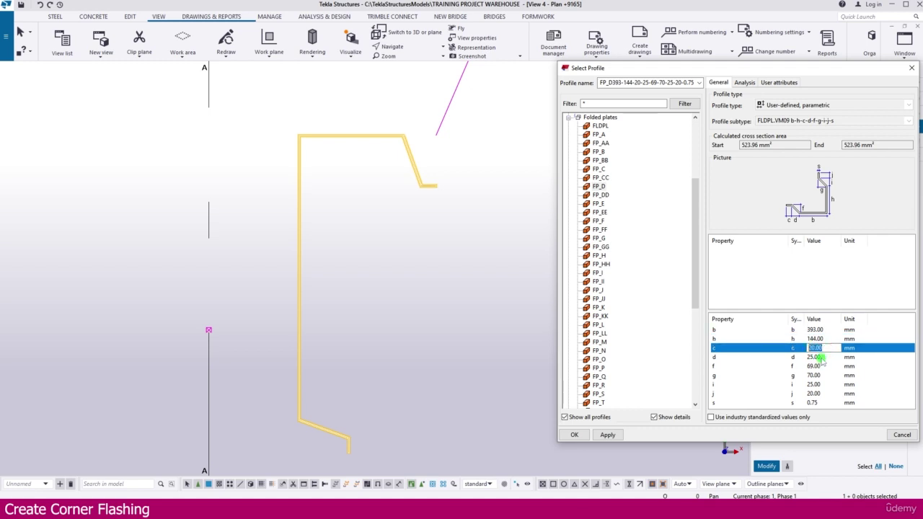
{"action": "left_click", "coordinate": [808, 357]}
{"action": "left_click", "coordinate": [821, 366]}
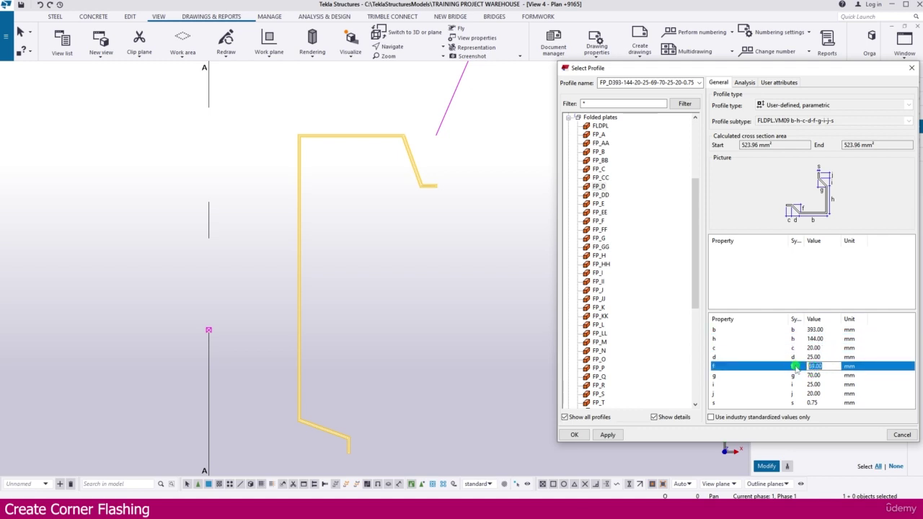
{"action": "left_click", "coordinate": [819, 375]}
{"action": "left_click", "coordinate": [809, 330]}
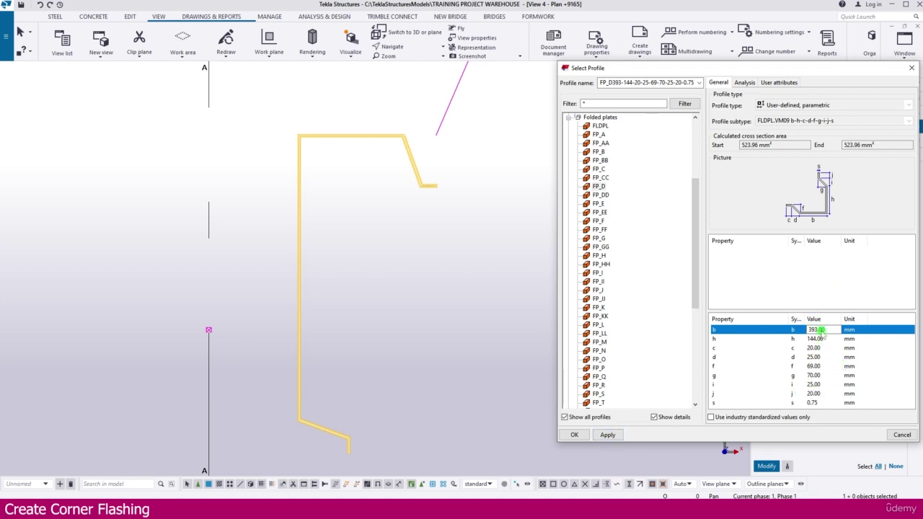
{"action": "left_click", "coordinate": [608, 435]}
{"action": "left_click", "coordinate": [575, 435]}
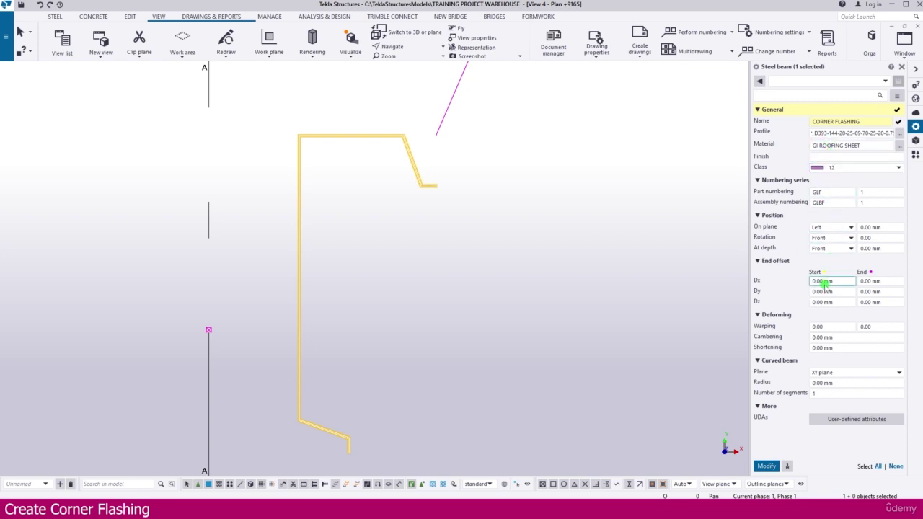
Change the part and assembly numbering prefixes from GLF to CF and modify the flashing
{"action": "left_click", "coordinate": [812, 191]}
{"action": "key", "text": "Delete"}
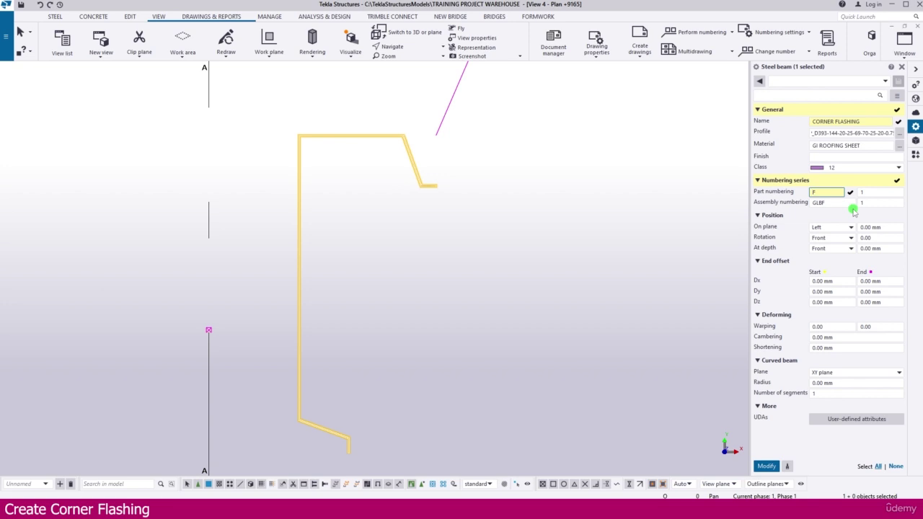
{"action": "left_click", "coordinate": [819, 202]}
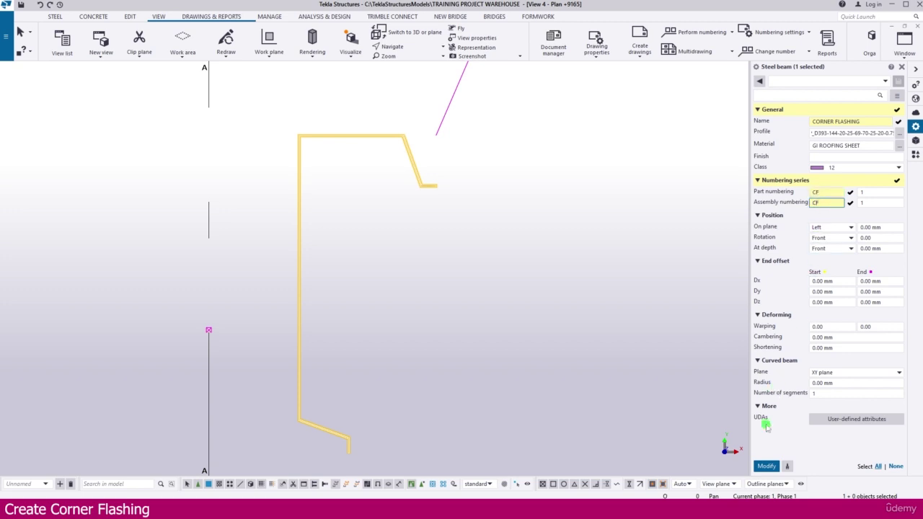
{"action": "left_click", "coordinate": [770, 466]}
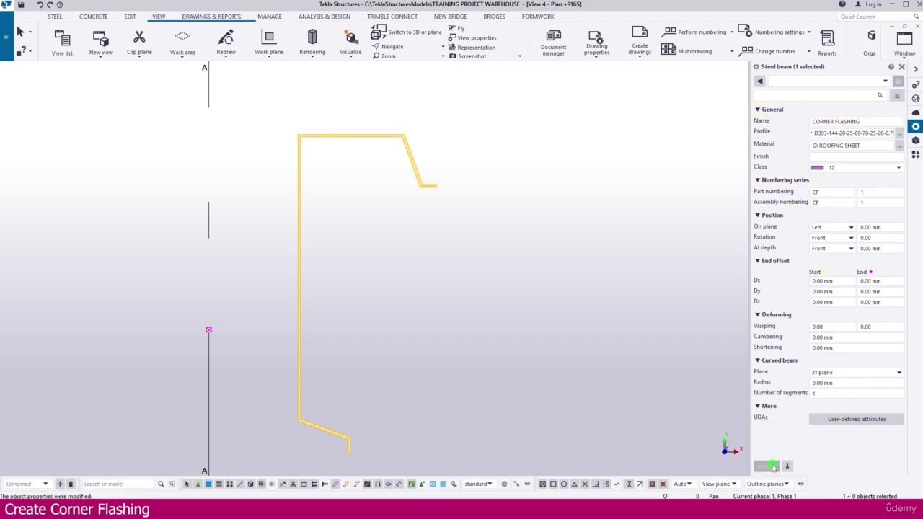
{"action": "left_click", "coordinate": [547, 196]}
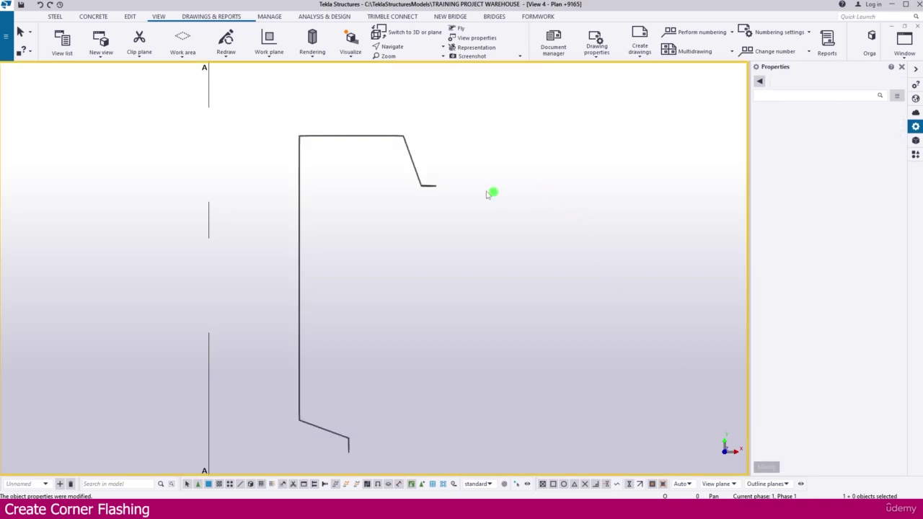
Start moving the corner flashing, using its lower bend corner as the origin
{"action": "left_click", "coordinate": [426, 185]}
{"action": "right_click", "coordinate": [428, 186]}
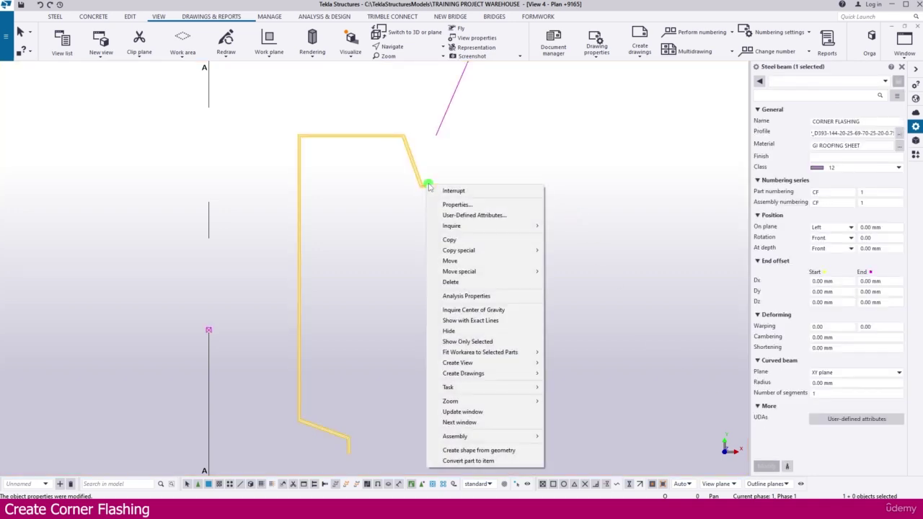
{"action": "left_click", "coordinate": [450, 261]}
{"action": "scroll", "coordinate": [394, 181], "scroll_direction": "up", "scroll_amount": 5}
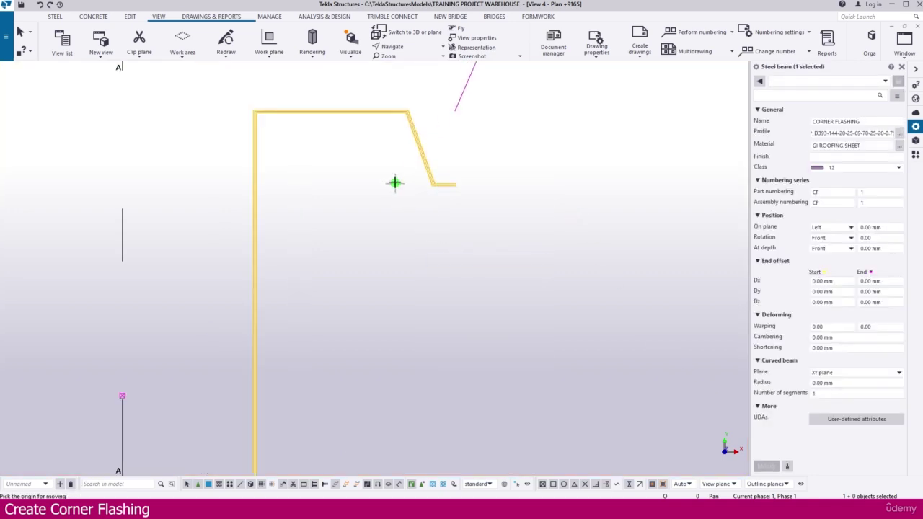
{"action": "left_click", "coordinate": [447, 188]}
Drop the flashing onto the roof deck corner at the wall edge
{"action": "scroll", "coordinate": [482, 105], "scroll_direction": "down", "scroll_amount": 2}
{"action": "scroll", "coordinate": [482, 105], "scroll_direction": "down", "scroll_amount": 3}
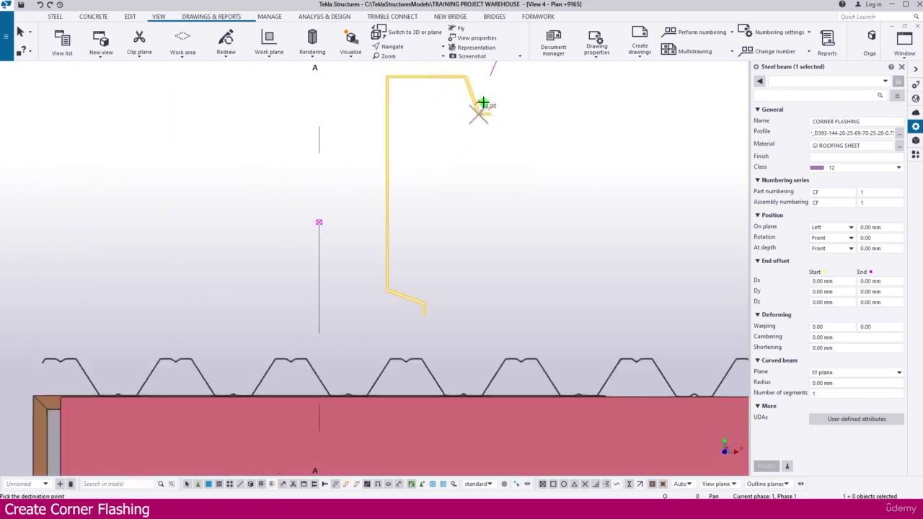
{"action": "scroll", "coordinate": [418, 144], "scroll_direction": "down", "scroll_amount": 1}
{"action": "scroll", "coordinate": [259, 274], "scroll_direction": "up", "scroll_amount": 2}
{"action": "scroll", "coordinate": [240, 288], "scroll_direction": "up", "scroll_amount": 5}
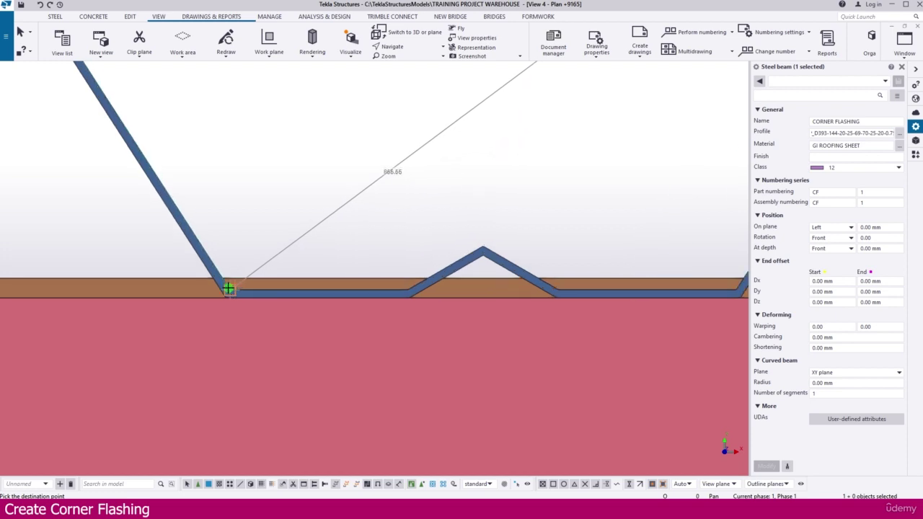
{"action": "left_click", "coordinate": [232, 289]}
{"action": "scroll", "coordinate": [344, 214], "scroll_direction": "down", "scroll_amount": 3}
{"action": "scroll", "coordinate": [353, 202], "scroll_direction": "down", "scroll_amount": 2}
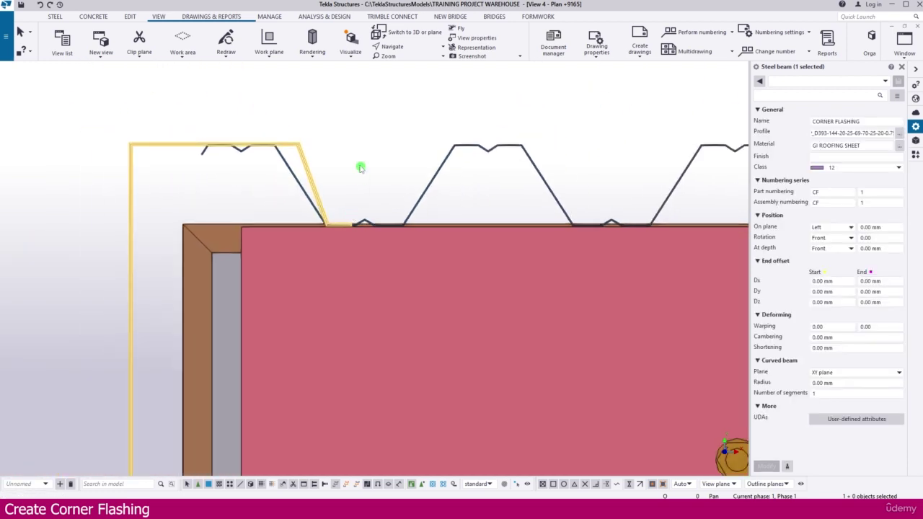
{"action": "scroll", "coordinate": [165, 140], "scroll_direction": "down", "scroll_amount": 3}
{"action": "scroll", "coordinate": [158, 340], "scroll_direction": "up", "scroll_amount": 2}
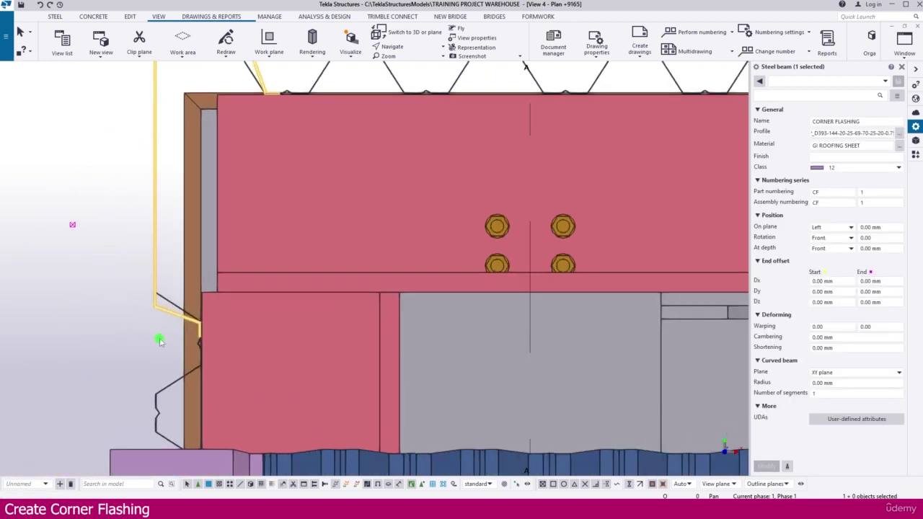
{"action": "scroll", "coordinate": [200, 336], "scroll_direction": "up", "scroll_amount": 2}
{"action": "scroll", "coordinate": [305, 206], "scroll_direction": "down", "scroll_amount": 2}
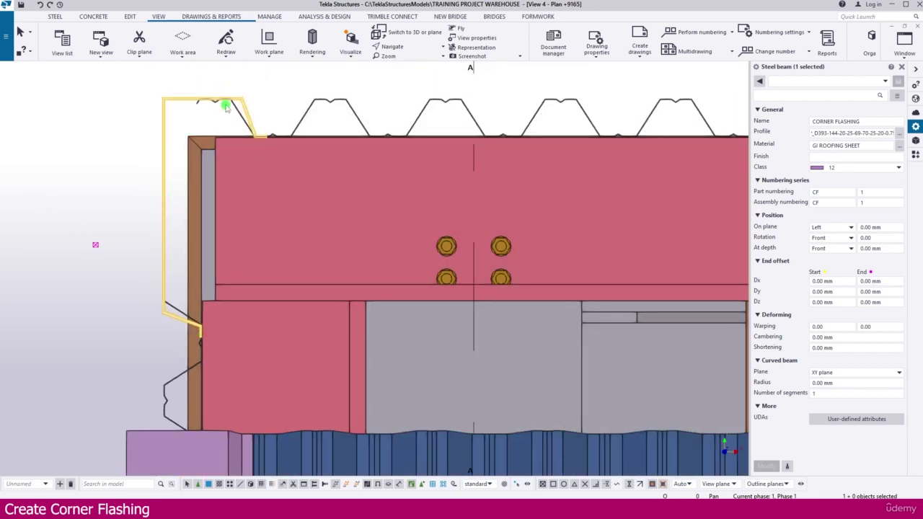
{"action": "scroll", "coordinate": [229, 121], "scroll_direction": "down", "scroll_amount": 5}
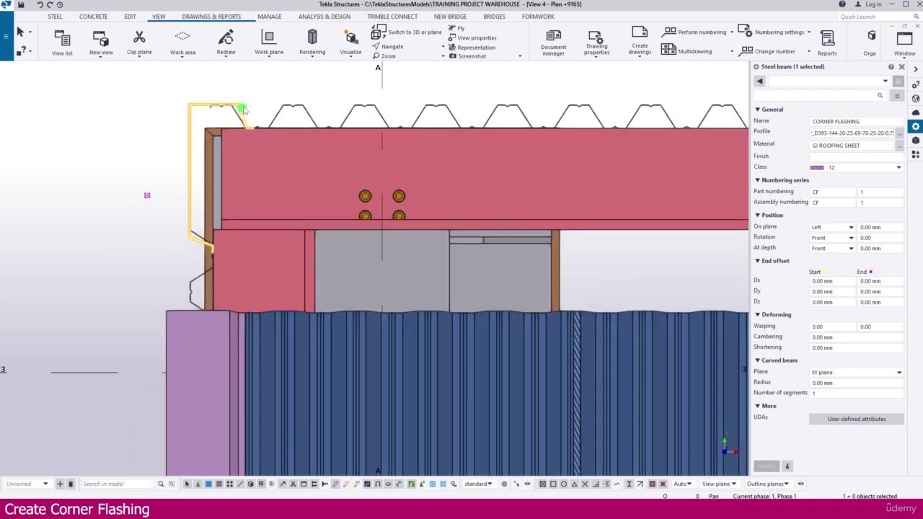
{"action": "scroll", "coordinate": [243, 101], "scroll_direction": "down", "scroll_amount": 5}
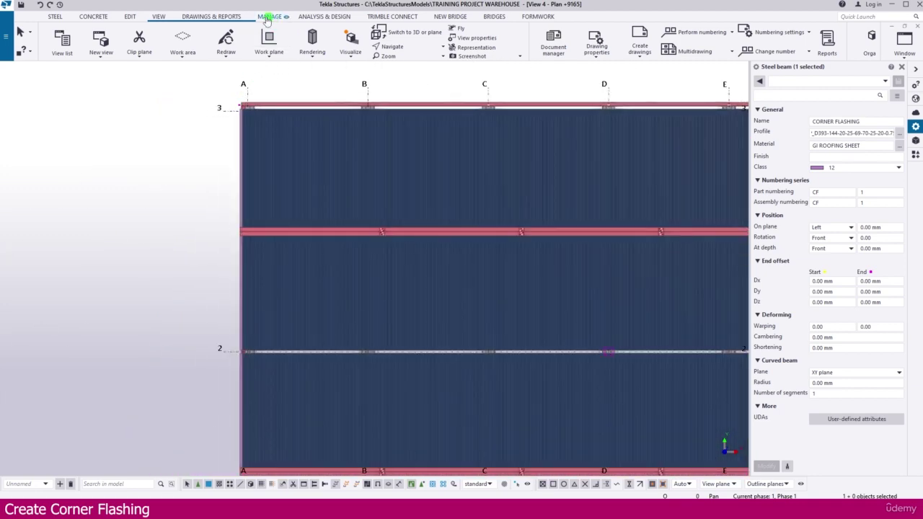
Set the work plane parallel to the plan view
{"action": "left_click", "coordinate": [270, 55]}
{"action": "left_click", "coordinate": [305, 222]}
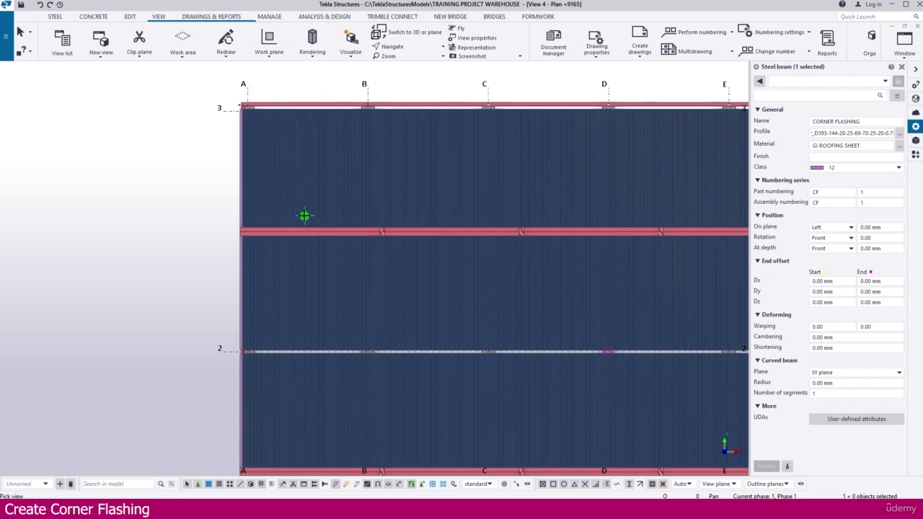
{"action": "left_click", "coordinate": [133, 256]}
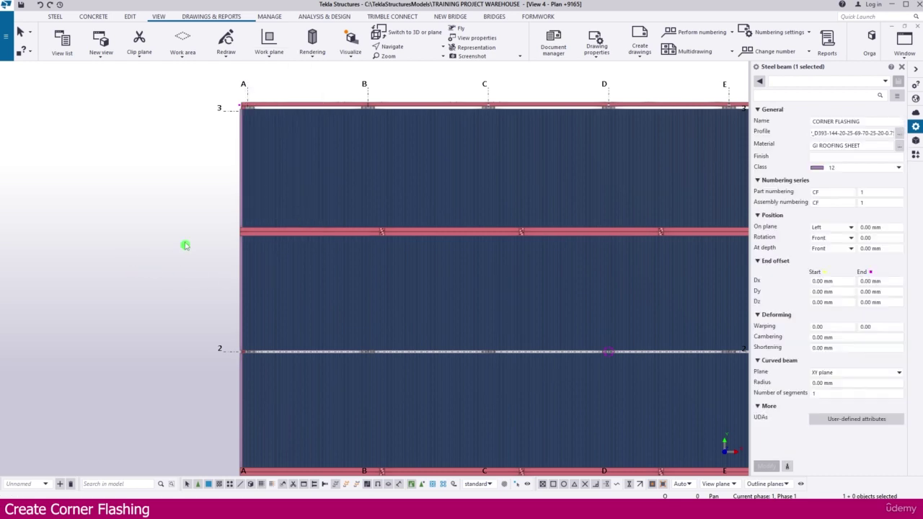
Mirror-copy the corner flashing about Y0 22000 at gridline 2
{"action": "right_click", "coordinate": [189, 191]}
{"action": "mouse_move", "coordinate": [259, 258]}
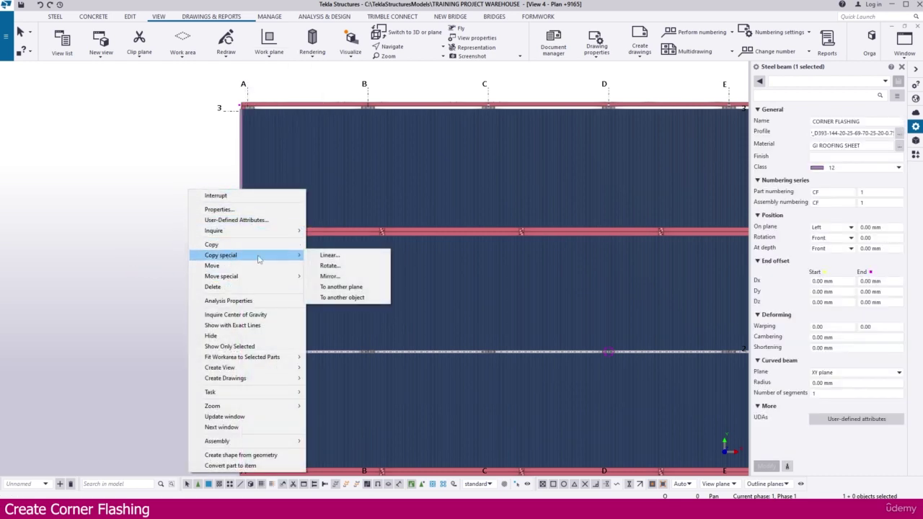
{"action": "left_click", "coordinate": [329, 276]}
{"action": "middle_click_drag", "start_coordinate": [274, 351], "coordinate": [356, 209]}
{"action": "scroll", "coordinate": [317, 192], "scroll_direction": "up", "scroll_amount": 2}
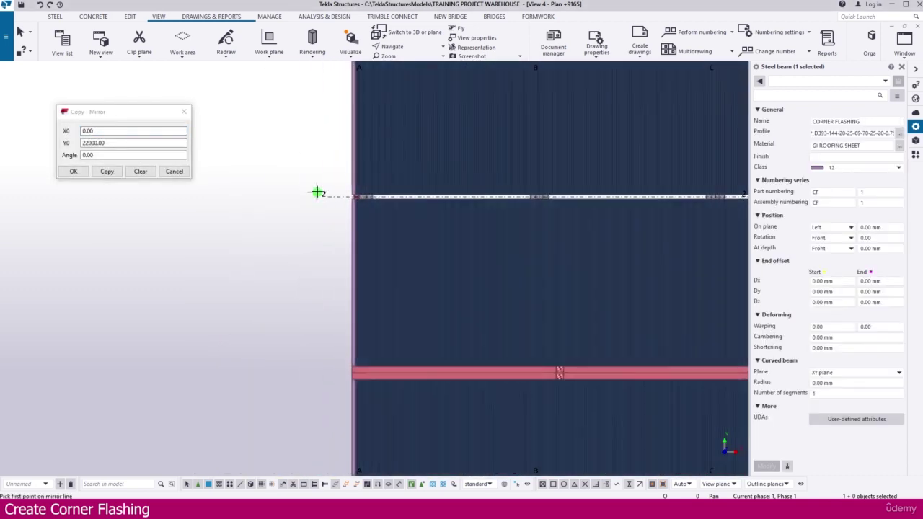
{"action": "scroll", "coordinate": [318, 192], "scroll_direction": "up", "scroll_amount": 2}
{"action": "scroll", "coordinate": [400, 209], "scroll_direction": "up", "scroll_amount": 2}
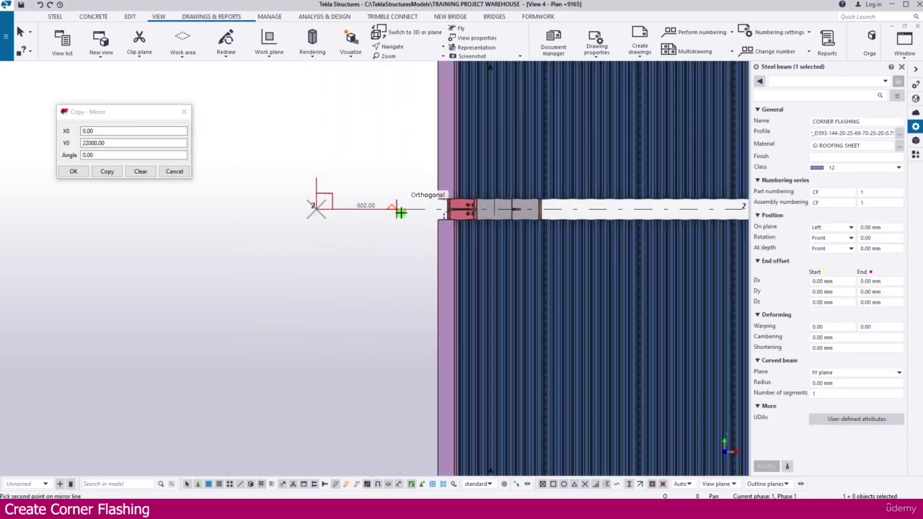
{"action": "left_click", "coordinate": [107, 172]}
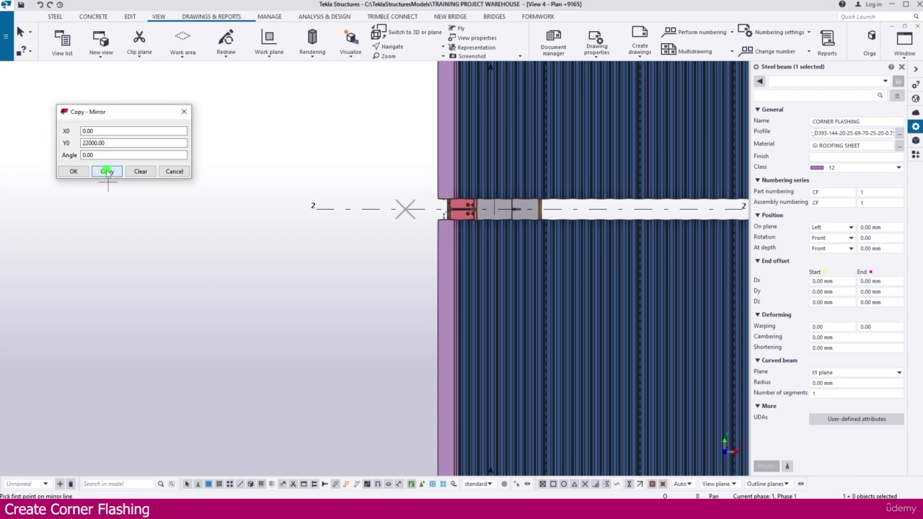
{"action": "left_click", "coordinate": [73, 171]}
{"action": "scroll", "coordinate": [167, 134], "scroll_direction": "down", "scroll_amount": 2}
{"action": "scroll", "coordinate": [166, 134], "scroll_direction": "down", "scroll_amount": 4}
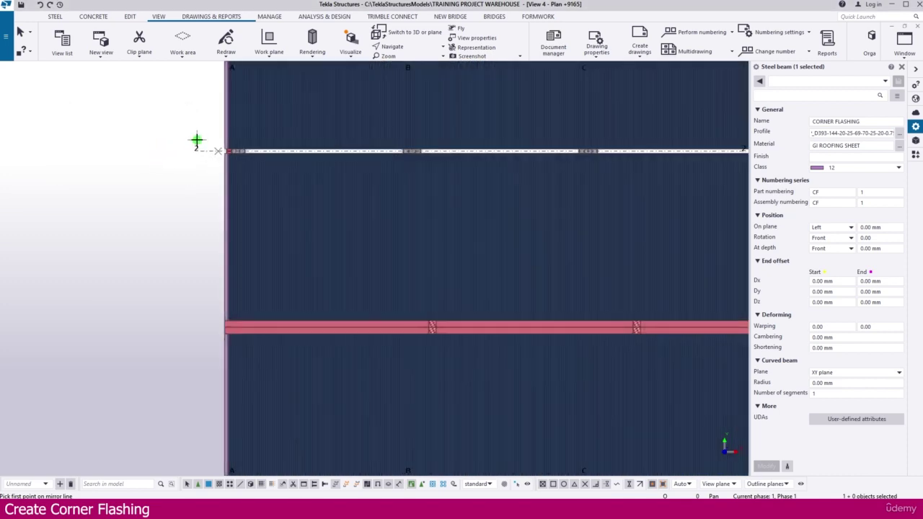
{"action": "scroll", "coordinate": [199, 334], "scroll_direction": "up", "scroll_amount": 4}
{"action": "scroll", "coordinate": [236, 320], "scroll_direction": "up", "scroll_amount": 5}
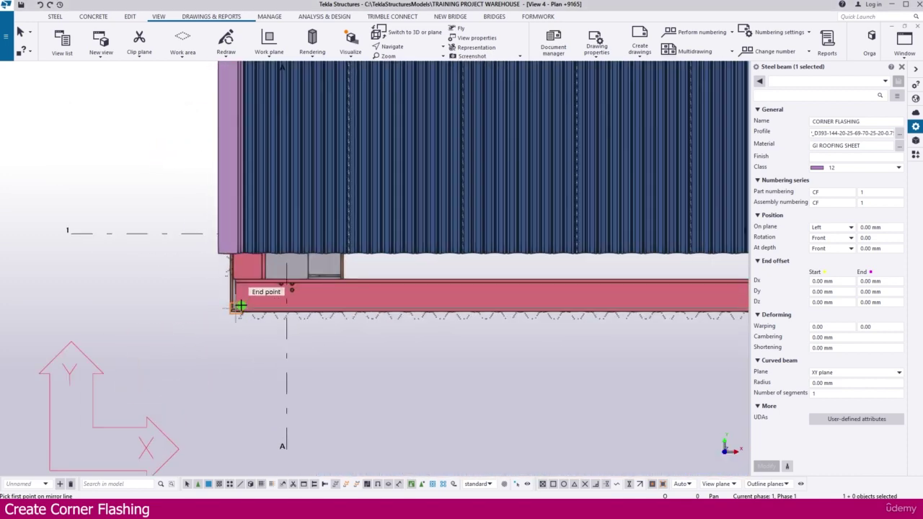
{"action": "scroll", "coordinate": [259, 329], "scroll_direction": "up", "scroll_amount": 2}
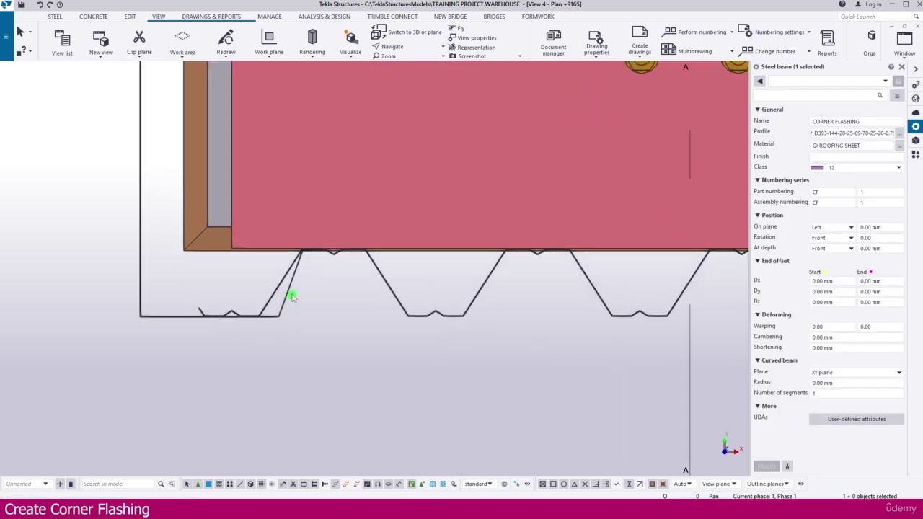
{"action": "scroll", "coordinate": [206, 274], "scroll_direction": "down", "scroll_amount": 4}
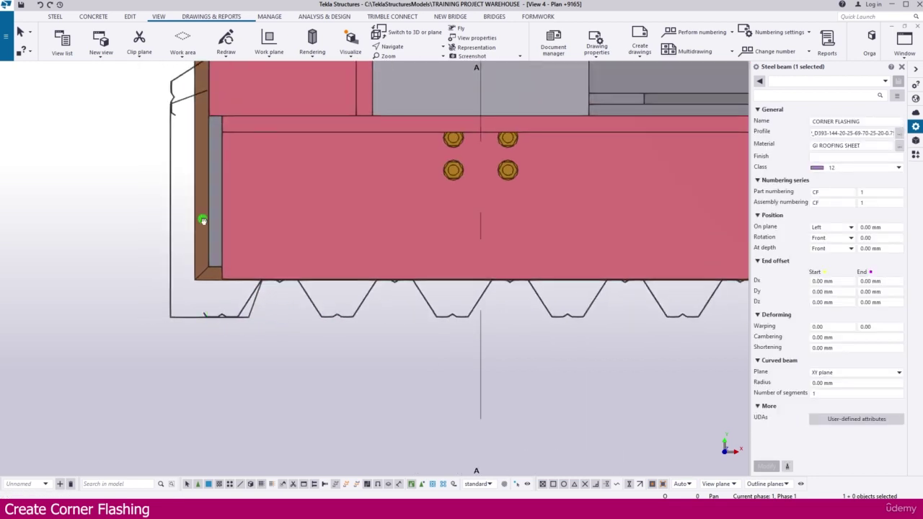
{"action": "scroll", "coordinate": [166, 202], "scroll_direction": "up", "scroll_amount": 4}
{"action": "left_click", "coordinate": [137, 266]}
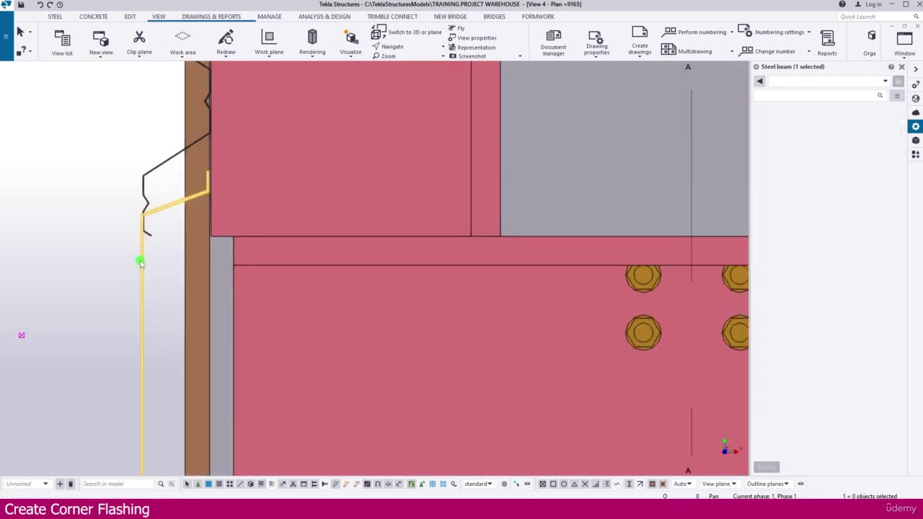
{"action": "scroll", "coordinate": [152, 157], "scroll_direction": "up", "scroll_amount": 2}
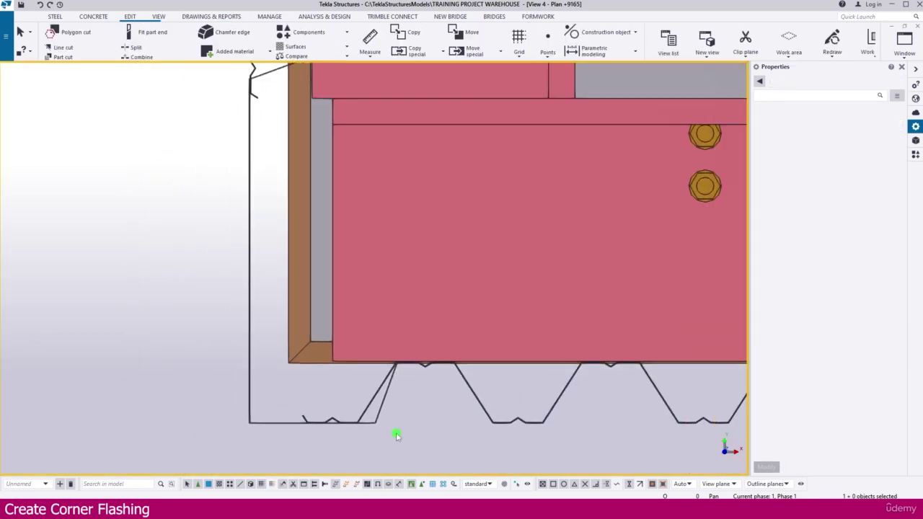
{"action": "scroll", "coordinate": [313, 269], "scroll_direction": "up", "scroll_amount": 4}
{"action": "left_click", "coordinate": [274, 302]}
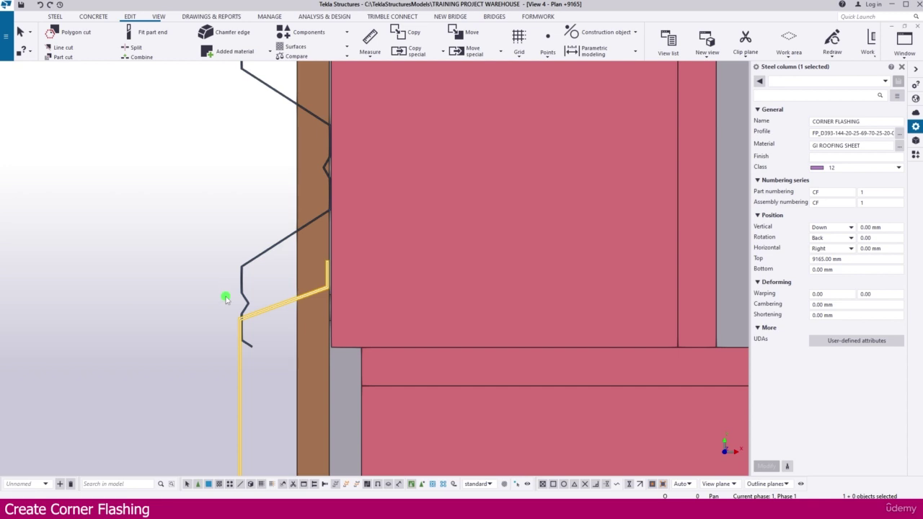
{"action": "scroll", "coordinate": [226, 296], "scroll_direction": "down", "scroll_amount": 3}
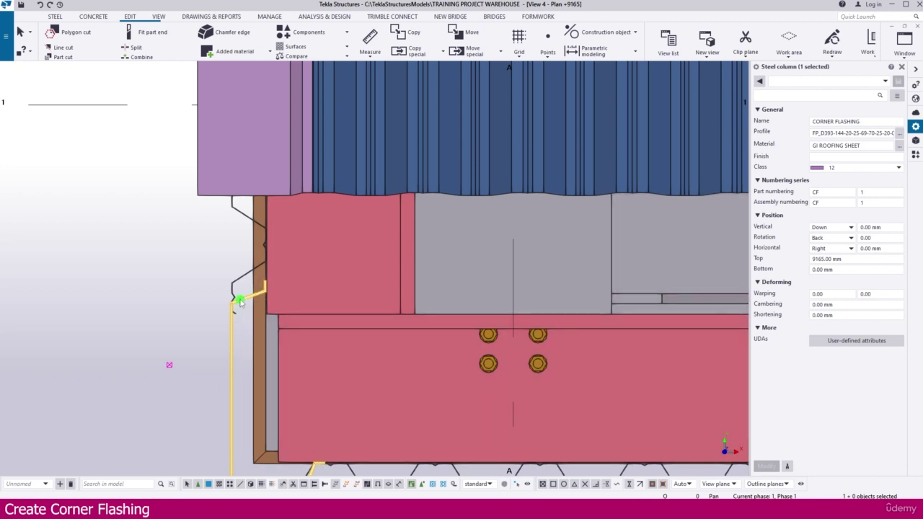
{"action": "scroll", "coordinate": [240, 297], "scroll_direction": "up", "scroll_amount": 4}
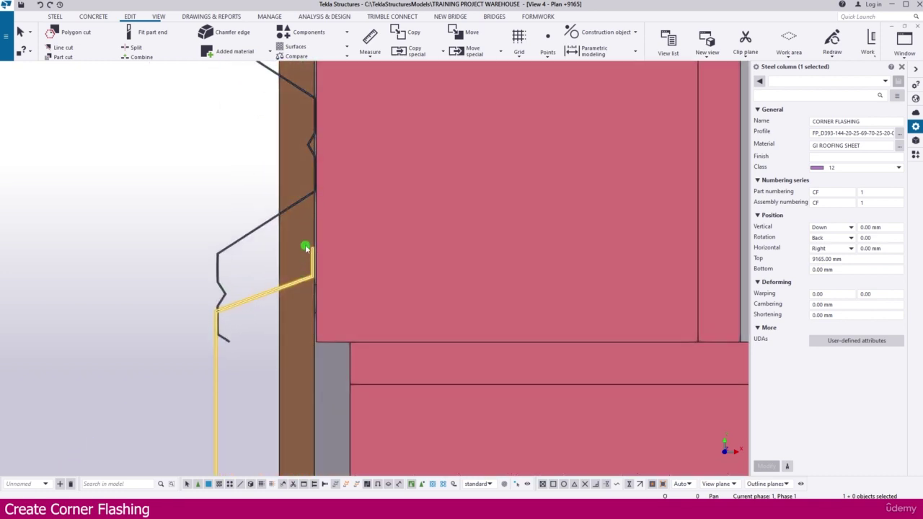
Measure the 61.16 vertical gap from the flashing fold to the sheeting corner, then reselect the flashing
{"action": "left_click", "coordinate": [370, 57]}
{"action": "left_click", "coordinate": [389, 109]}
{"action": "scroll", "coordinate": [310, 263], "scroll_direction": "up", "scroll_amount": 4}
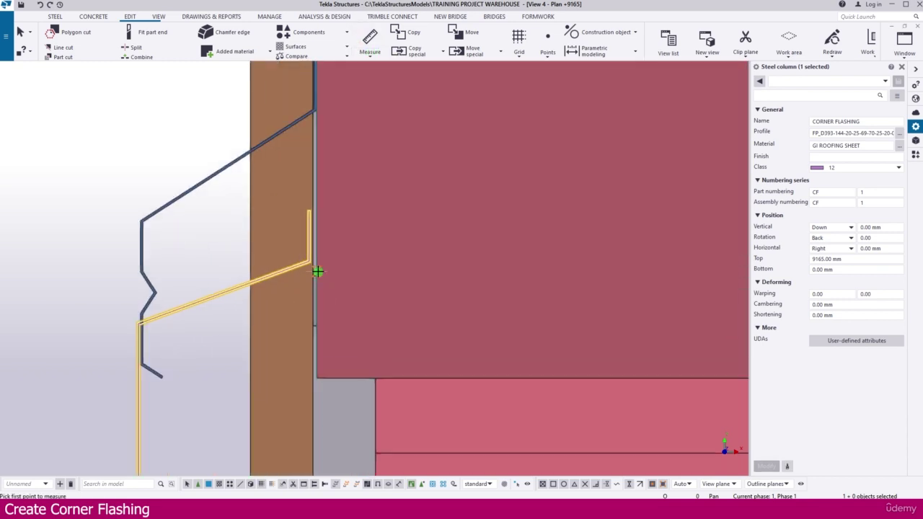
{"action": "left_click", "coordinate": [307, 261]}
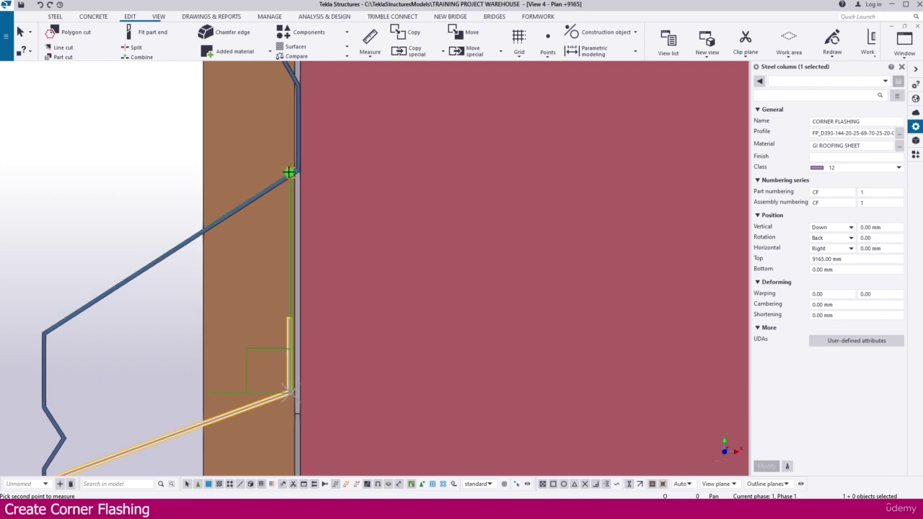
{"action": "scroll", "coordinate": [302, 166], "scroll_direction": "up", "scroll_amount": 3}
{"action": "left_click", "coordinate": [301, 168]}
{"action": "scroll", "coordinate": [356, 175], "scroll_direction": "down", "scroll_amount": 4}
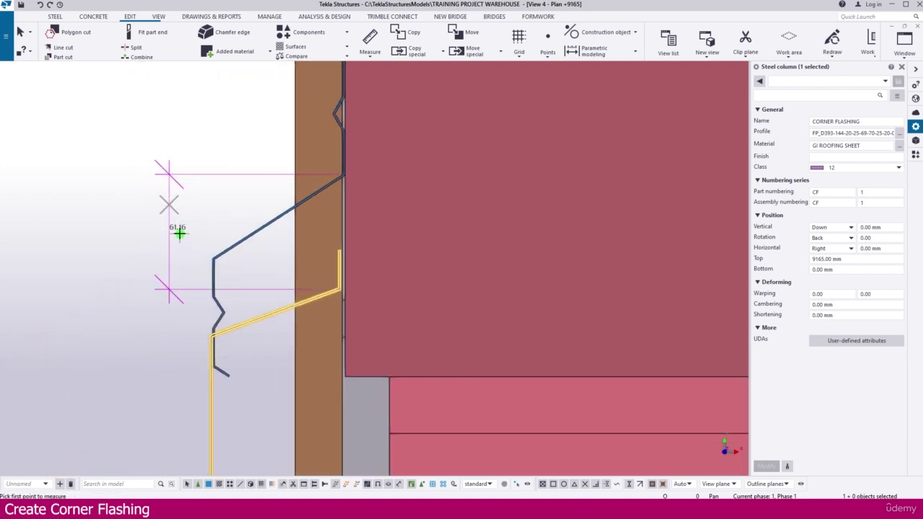
{"action": "left_click", "coordinate": [257, 315]}
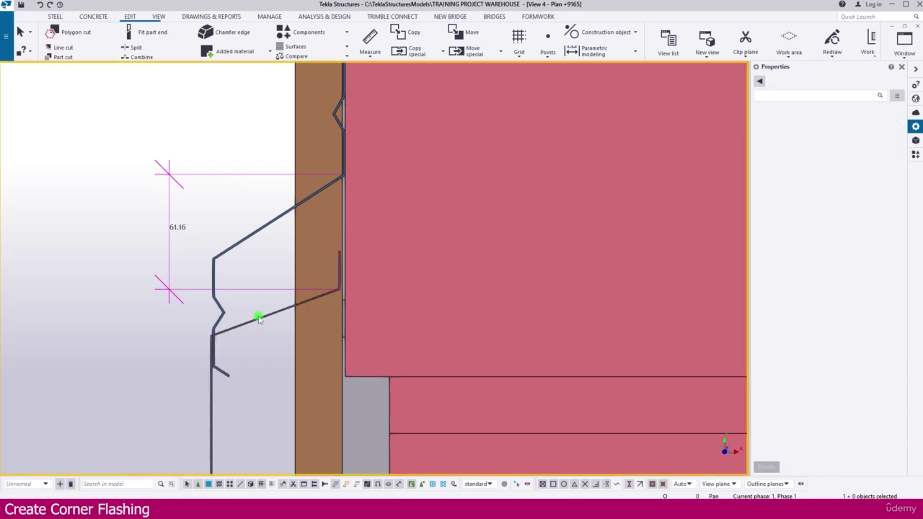
{"action": "left_click", "coordinate": [243, 317]}
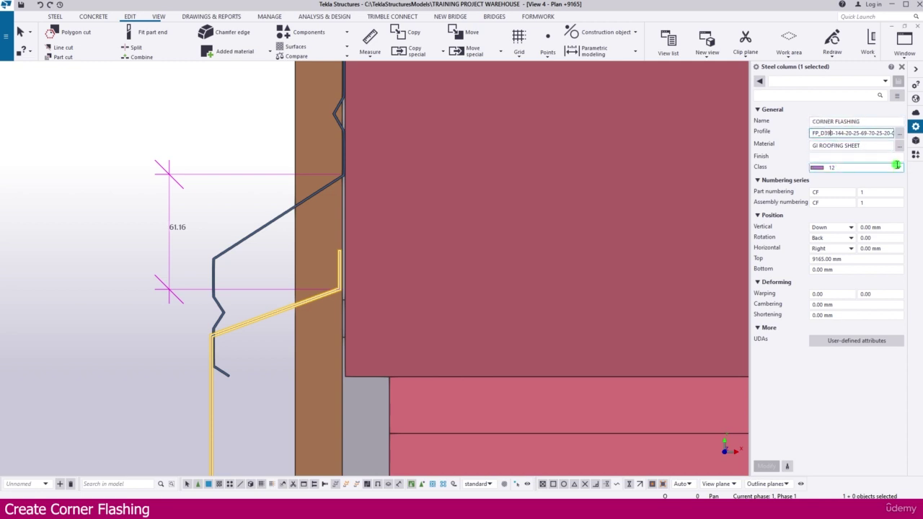
Change the flashing profile from FP_D393 to FP_D454 and apply it
{"action": "key", "text": "BackSpace"}
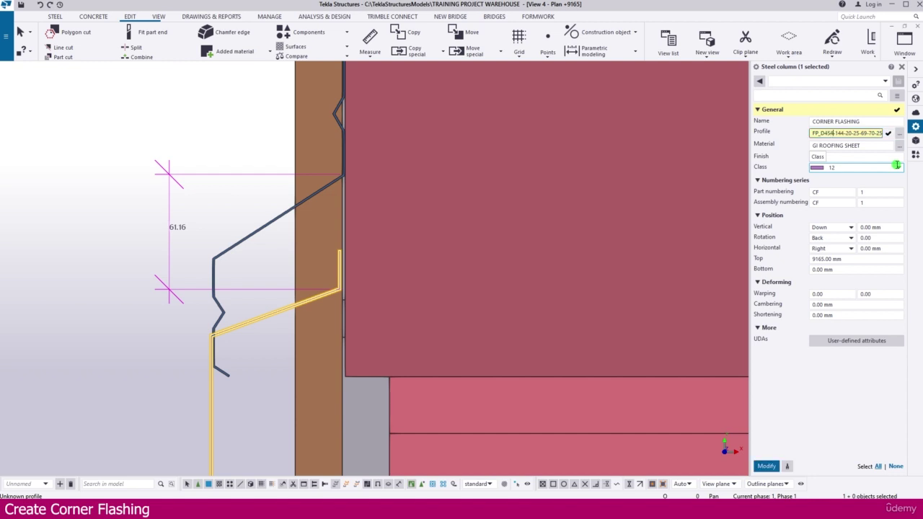
{"action": "key", "text": "Return"}
{"action": "left_click", "coordinate": [883, 156]}
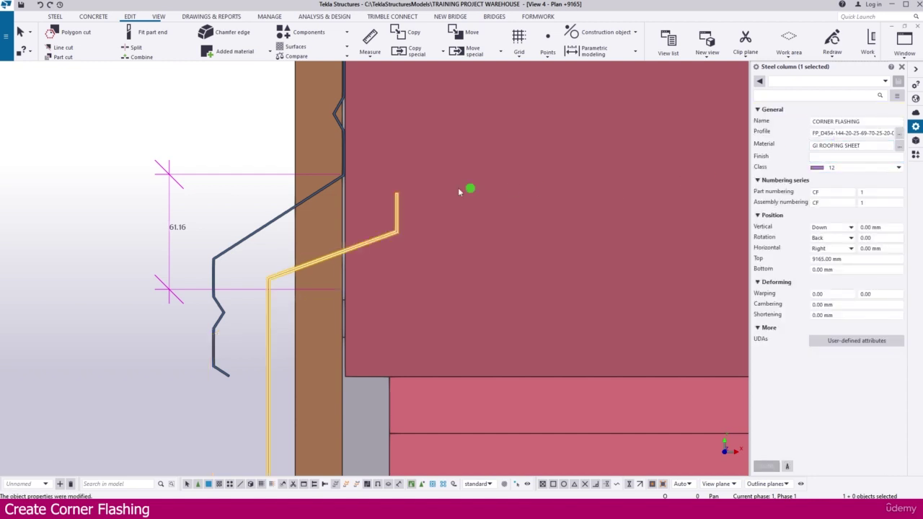
{"action": "scroll", "coordinate": [459, 192], "scroll_direction": "down", "scroll_amount": 5}
{"action": "scroll", "coordinate": [433, 303], "scroll_direction": "up", "scroll_amount": 4}
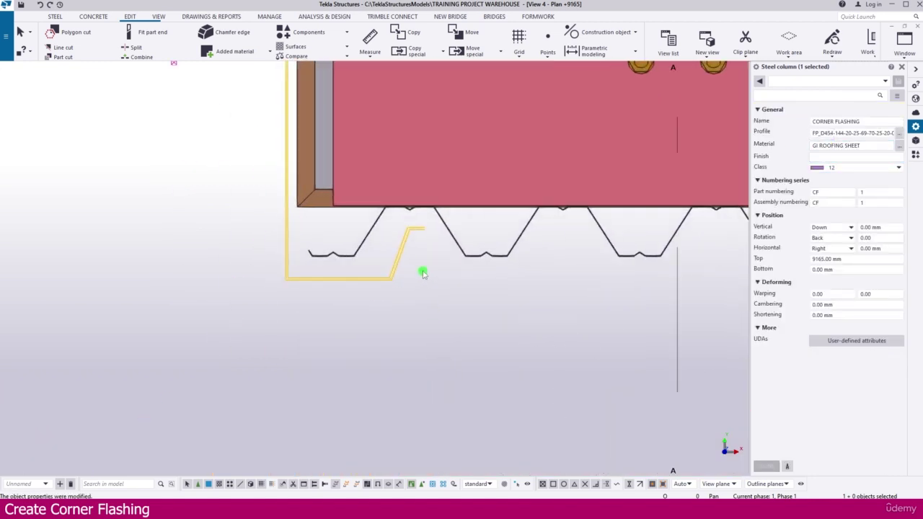
{"action": "scroll", "coordinate": [408, 234], "scroll_direction": "up", "scroll_amount": 2}
Move the flashing so its upper bend sits on the corrugated sheet's top rib corner
{"action": "right_click", "coordinate": [413, 228]}
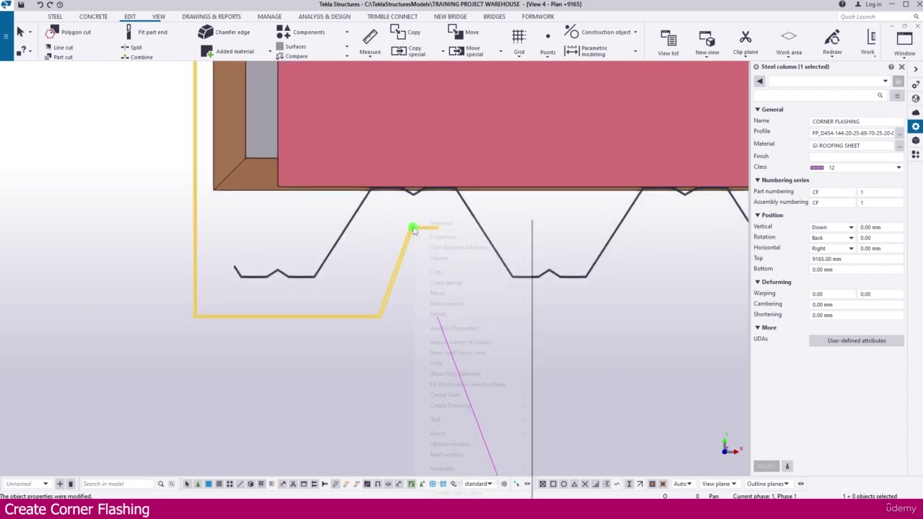
{"action": "left_click", "coordinate": [470, 298]}
{"action": "scroll", "coordinate": [398, 208], "scroll_direction": "up", "scroll_amount": 1}
{"action": "scroll", "coordinate": [426, 226], "scroll_direction": "up", "scroll_amount": 3}
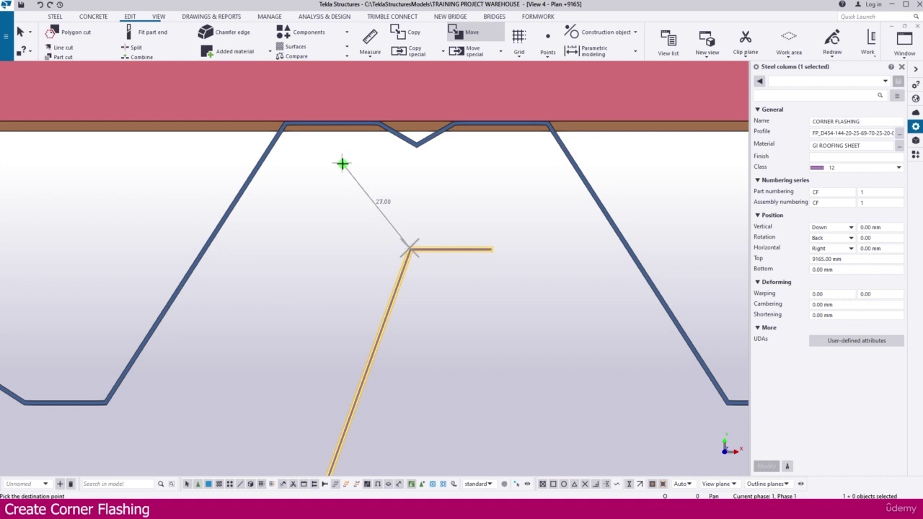
{"action": "scroll", "coordinate": [292, 124], "scroll_direction": "up", "scroll_amount": 3}
{"action": "left_click", "coordinate": [282, 125]}
{"action": "scroll", "coordinate": [464, 261], "scroll_direction": "down", "scroll_amount": 3}
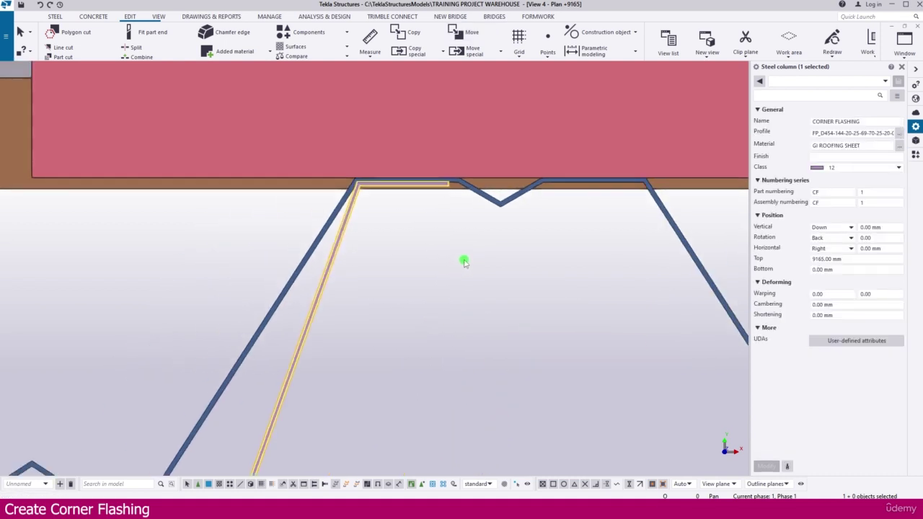
{"action": "scroll", "coordinate": [464, 262], "scroll_direction": "down", "scroll_amount": 2}
{"action": "scroll", "coordinate": [356, 339], "scroll_direction": "down", "scroll_amount": 2}
{"action": "scroll", "coordinate": [295, 199], "scroll_direction": "up", "scroll_amount": 2}
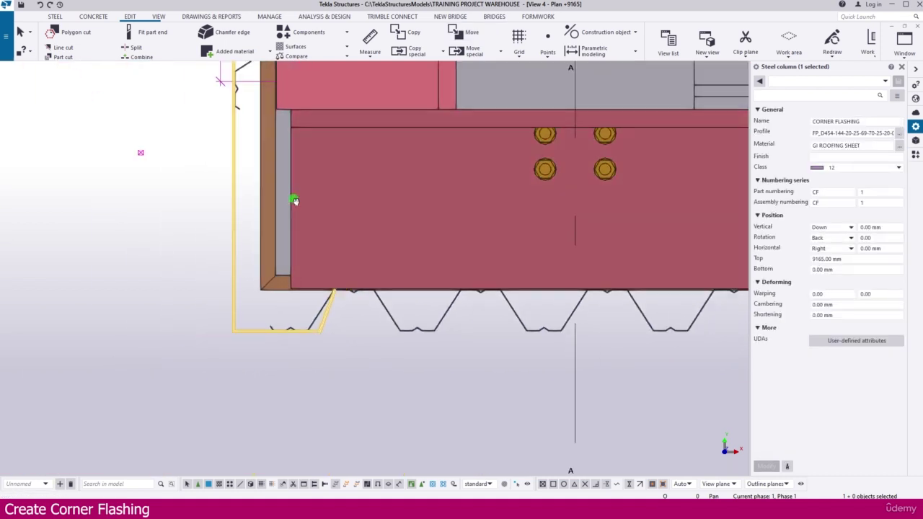
{"action": "middle_click_drag", "start_coordinate": [295, 200], "coordinate": [305, 322]}
{"action": "scroll", "coordinate": [271, 148], "scroll_direction": "up", "scroll_amount": 3}
{"action": "scroll", "coordinate": [272, 149], "scroll_direction": "up", "scroll_amount": 2}
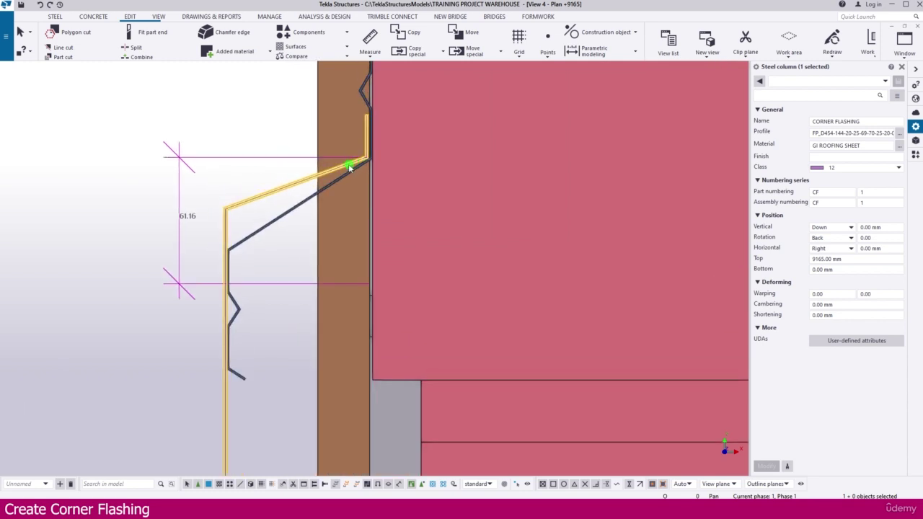
{"action": "scroll", "coordinate": [349, 168], "scroll_direction": "down", "scroll_amount": 5}
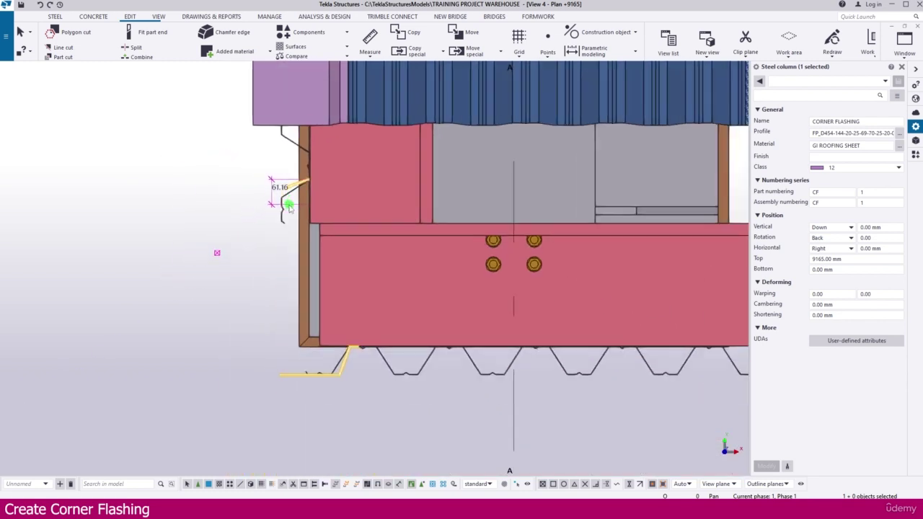
{"action": "scroll", "coordinate": [292, 269], "scroll_direction": "up", "scroll_amount": 3}
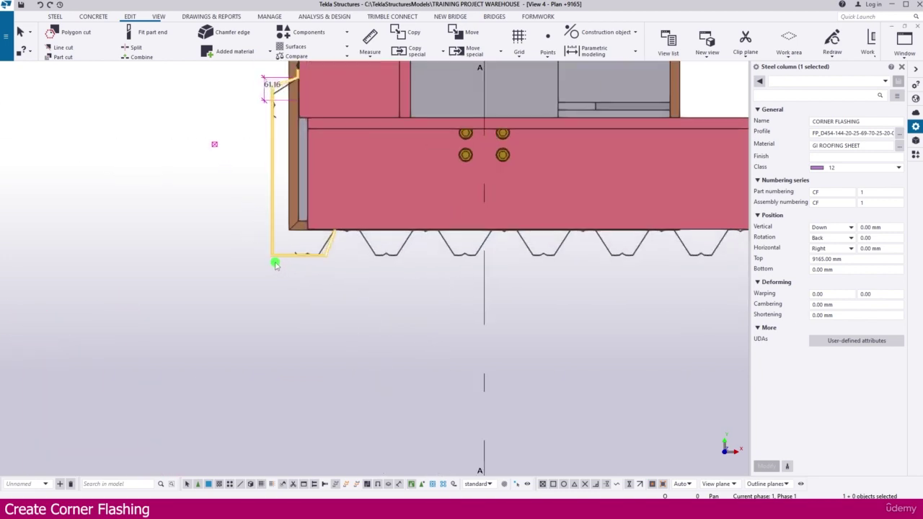
{"action": "scroll", "coordinate": [270, 240], "scroll_direction": "down", "scroll_amount": 5}
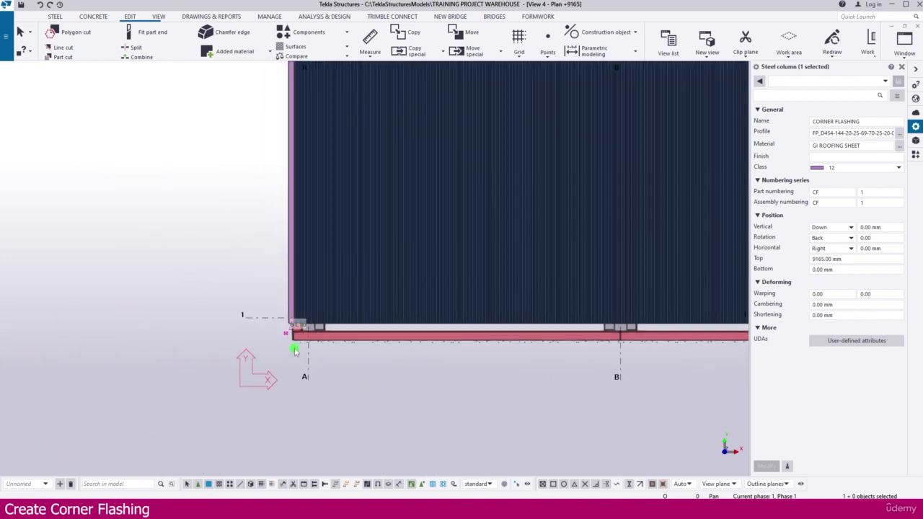
{"action": "scroll", "coordinate": [291, 223], "scroll_direction": "up", "scroll_amount": 6}
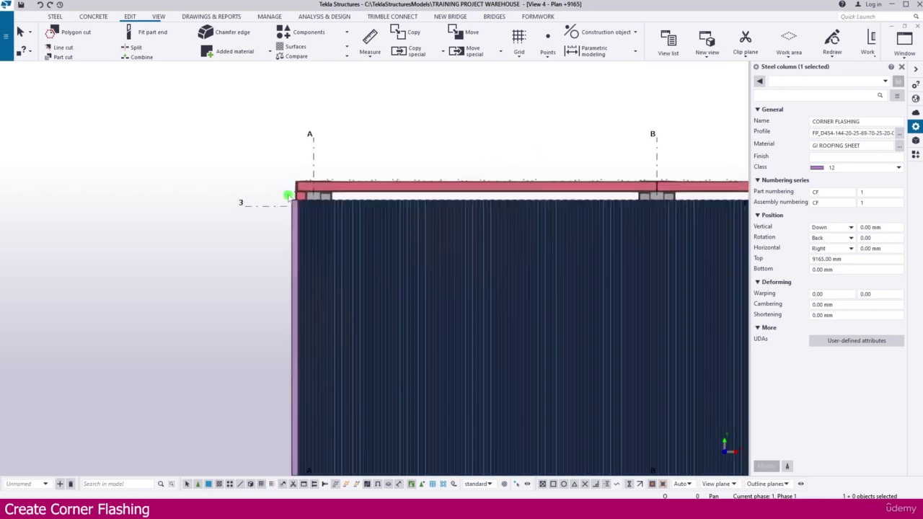
{"action": "scroll", "coordinate": [295, 179], "scroll_direction": "up", "scroll_amount": 4}
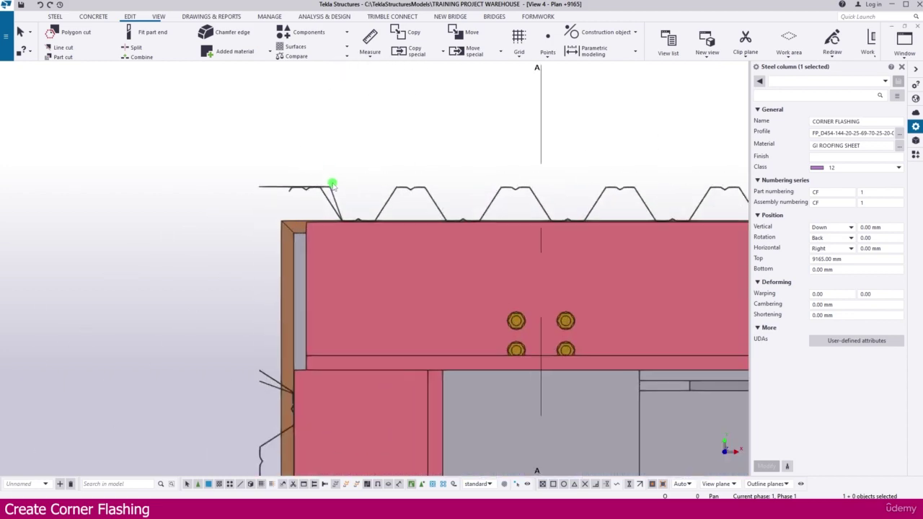
{"action": "scroll", "coordinate": [245, 129], "scroll_direction": "down", "scroll_amount": 6}
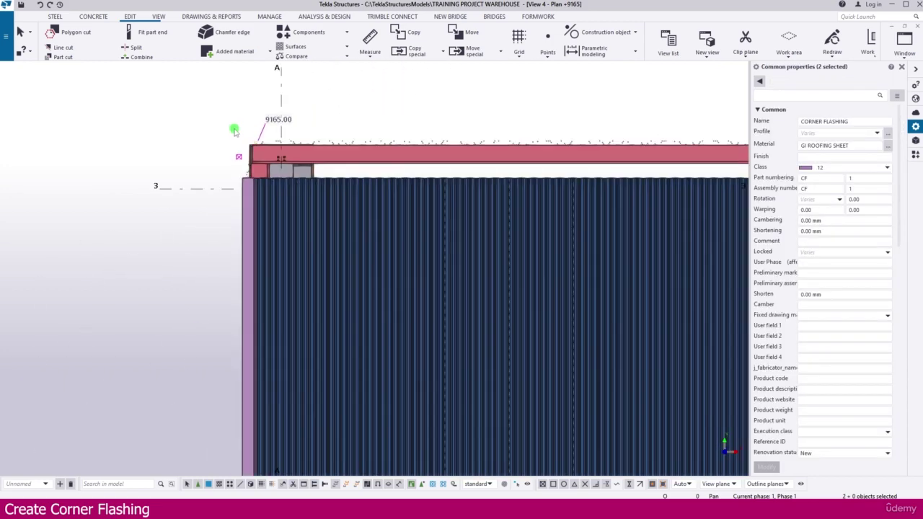
{"action": "scroll", "coordinate": [223, 130], "scroll_direction": "down", "scroll_amount": 5}
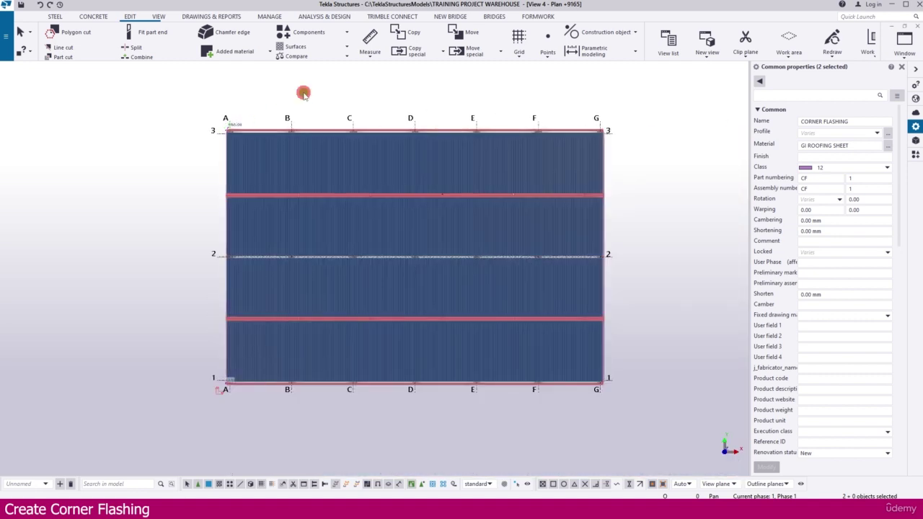
Mirror-copy both corner flashings about gridline D (X0 32000) to the Grid G end
{"action": "right_click", "coordinate": [303, 94]}
{"action": "mouse_move", "coordinate": [339, 124]}
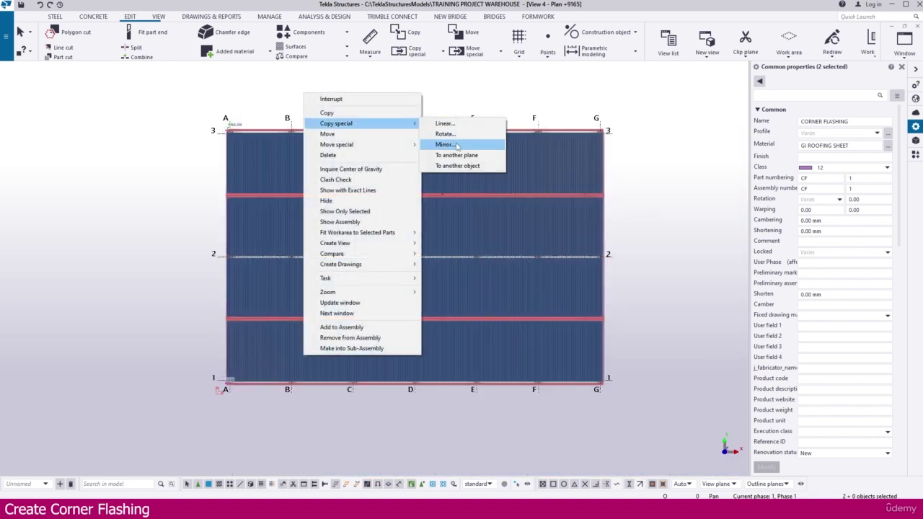
{"action": "left_click", "coordinate": [457, 146]}
{"action": "scroll", "coordinate": [415, 401], "scroll_direction": "up", "scroll_amount": 6}
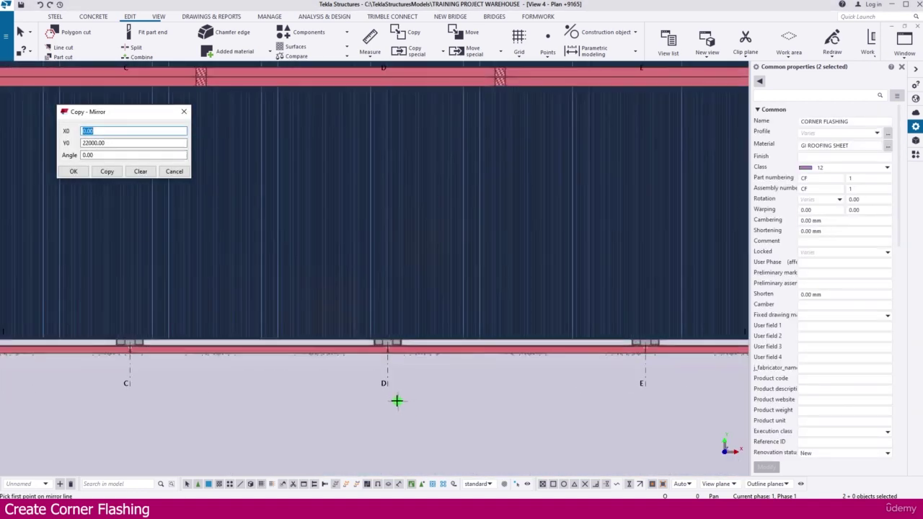
{"action": "left_click", "coordinate": [385, 331]}
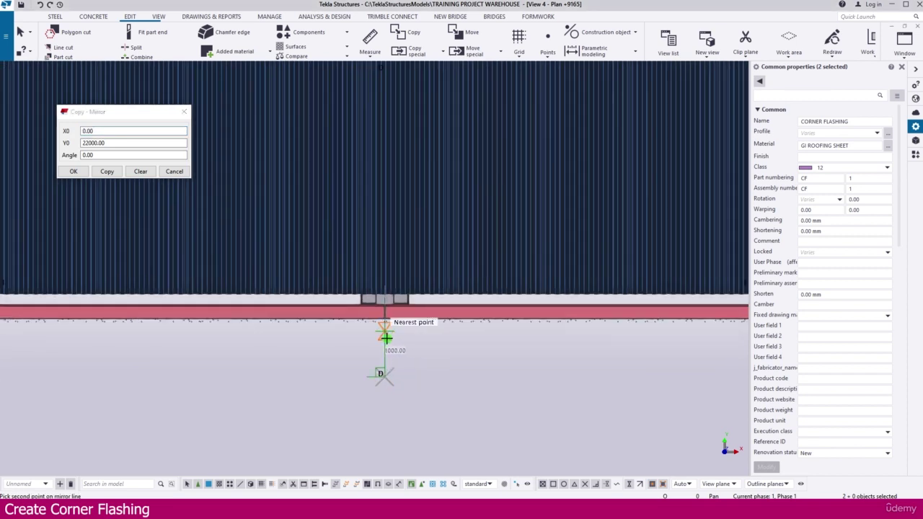
{"action": "left_click", "coordinate": [382, 371]}
{"action": "left_click", "coordinate": [113, 174]}
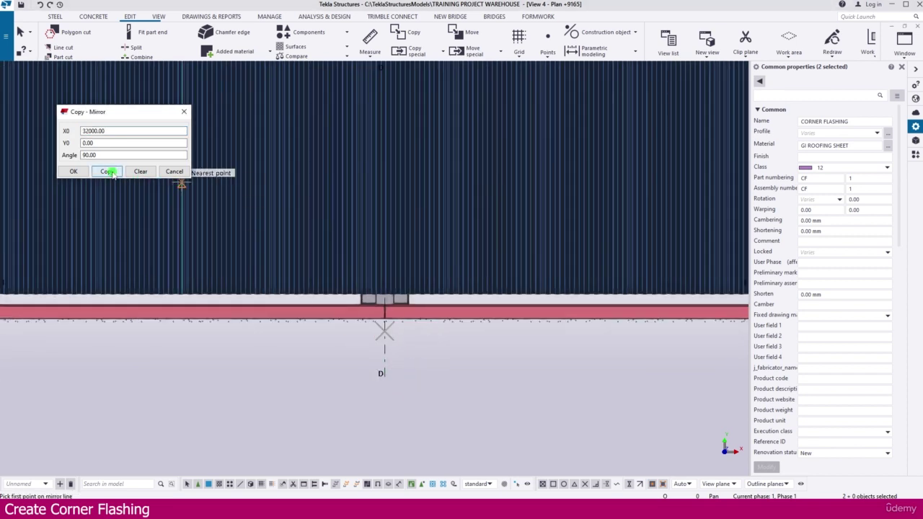
{"action": "left_click", "coordinate": [75, 171]}
{"action": "scroll", "coordinate": [171, 315], "scroll_direction": "down", "scroll_amount": 6}
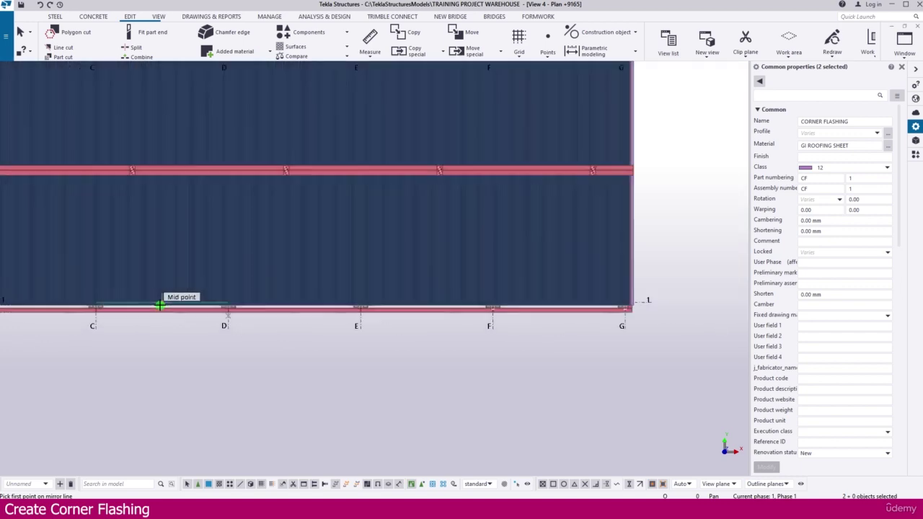
{"action": "scroll", "coordinate": [545, 296], "scroll_direction": "up", "scroll_amount": 5}
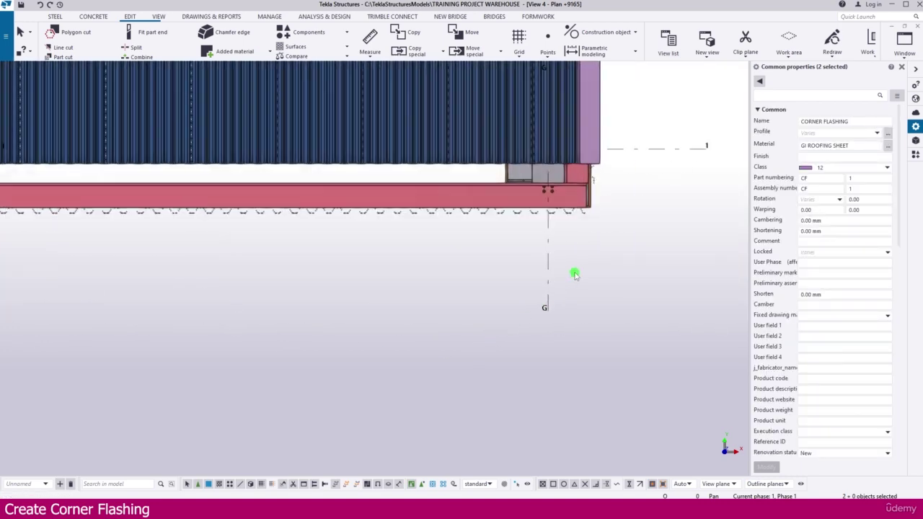
{"action": "scroll", "coordinate": [618, 231], "scroll_direction": "up", "scroll_amount": 5}
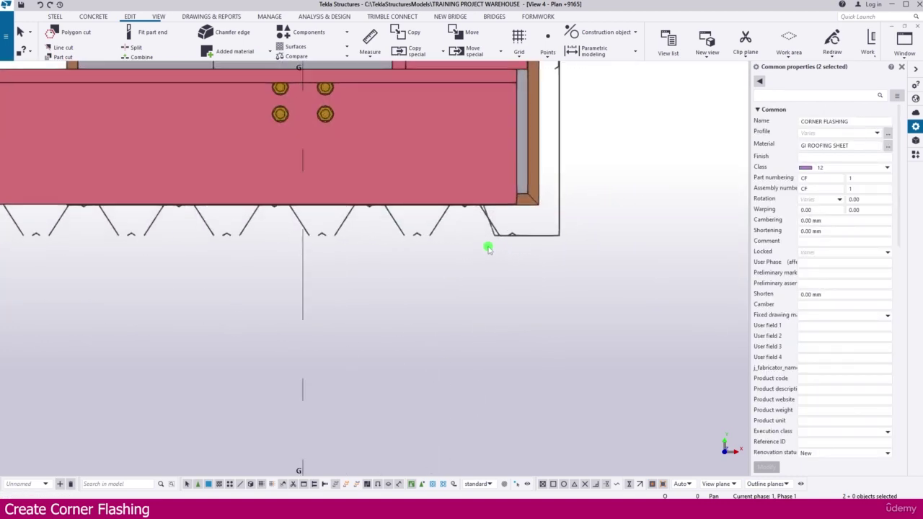
{"action": "scroll", "coordinate": [518, 216], "scroll_direction": "up", "scroll_amount": 2}
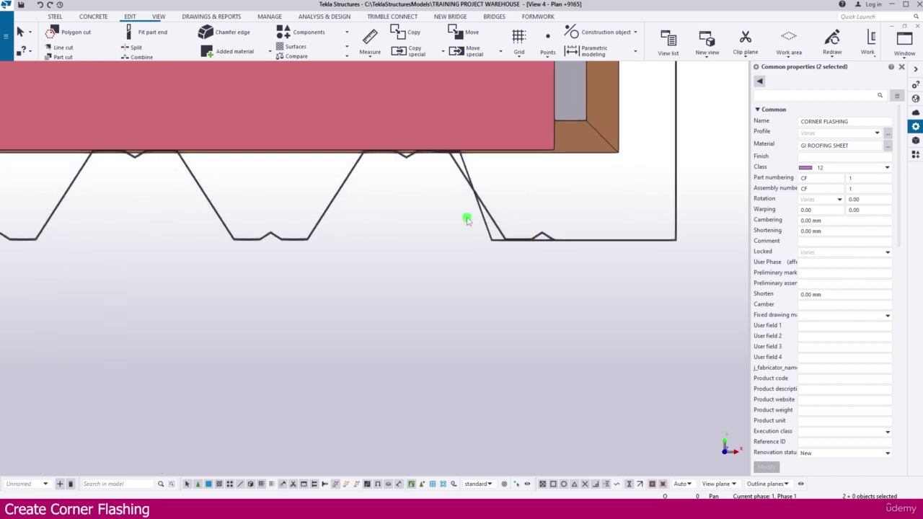
{"action": "scroll", "coordinate": [440, 256], "scroll_direction": "down", "scroll_amount": 4}
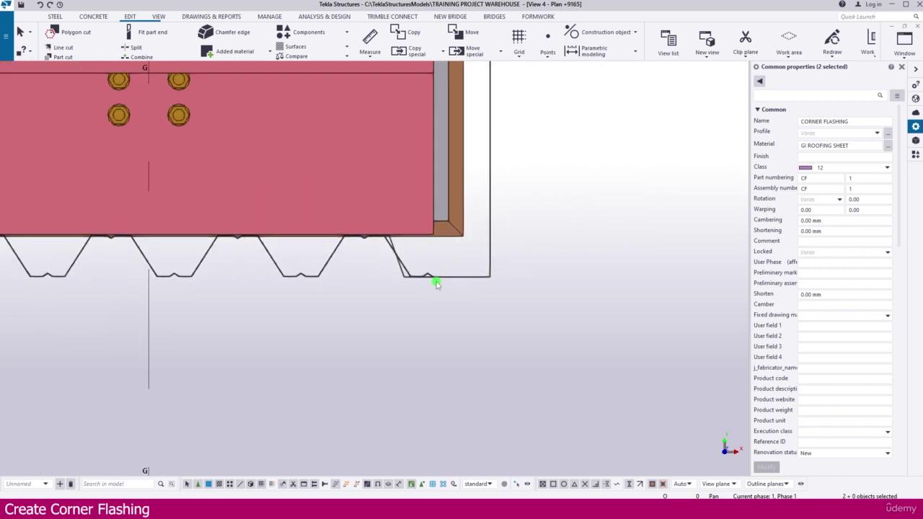
{"action": "scroll", "coordinate": [484, 252], "scroll_direction": "down", "scroll_amount": 3}
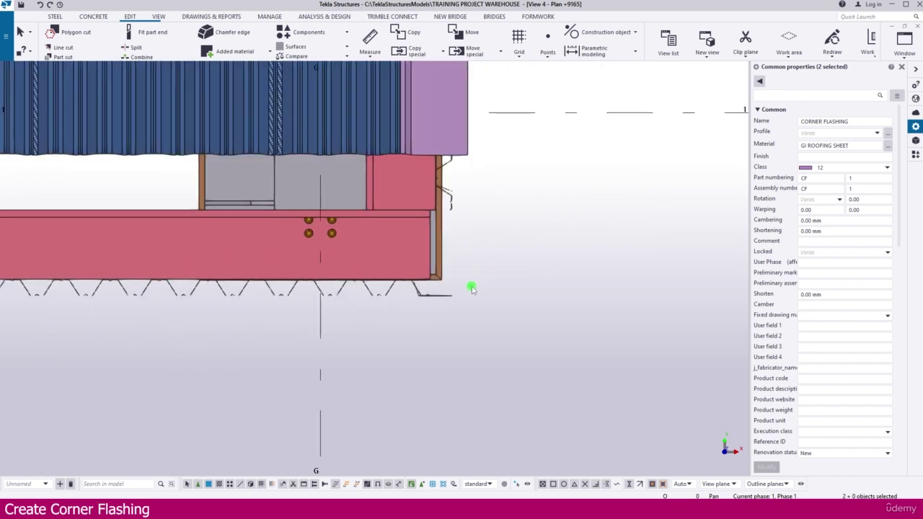
{"action": "scroll", "coordinate": [433, 310], "scroll_direction": "down", "scroll_amount": 6}
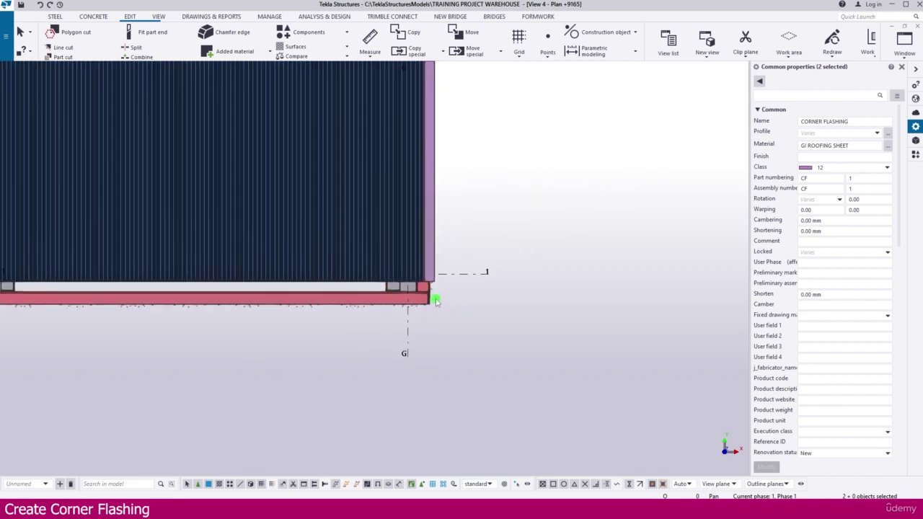
{"action": "scroll", "coordinate": [411, 235], "scroll_direction": "down", "scroll_amount": 3}
{"action": "scroll", "coordinate": [382, 138], "scroll_direction": "up", "scroll_amount": 4}
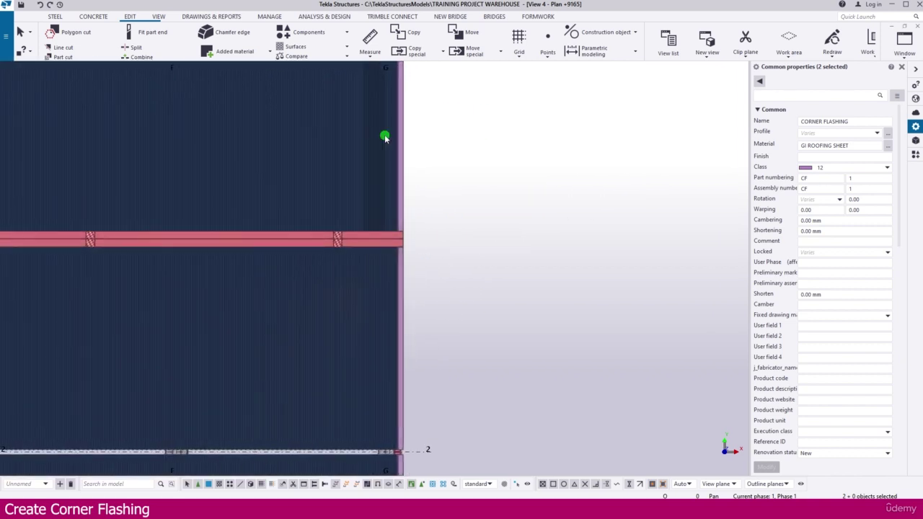
{"action": "scroll", "coordinate": [391, 102], "scroll_direction": "up", "scroll_amount": 8}
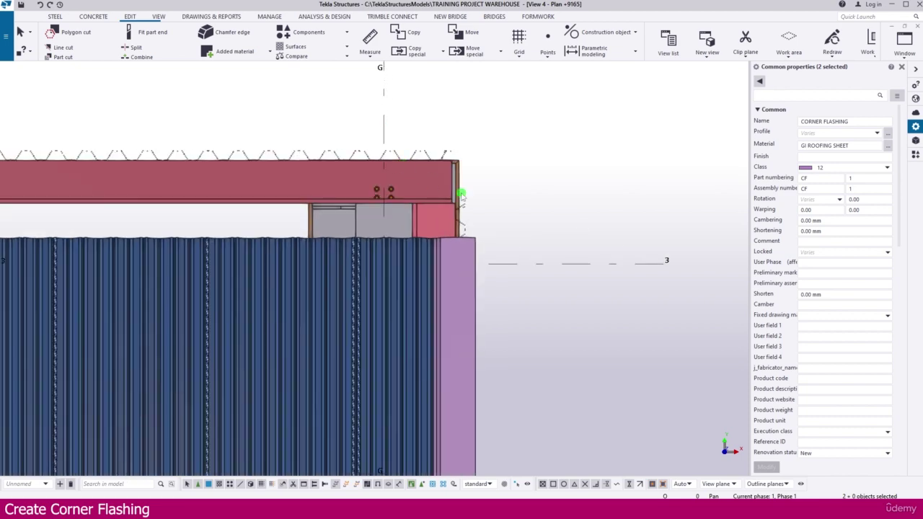
{"action": "scroll", "coordinate": [396, 126], "scroll_direction": "up", "scroll_amount": 3}
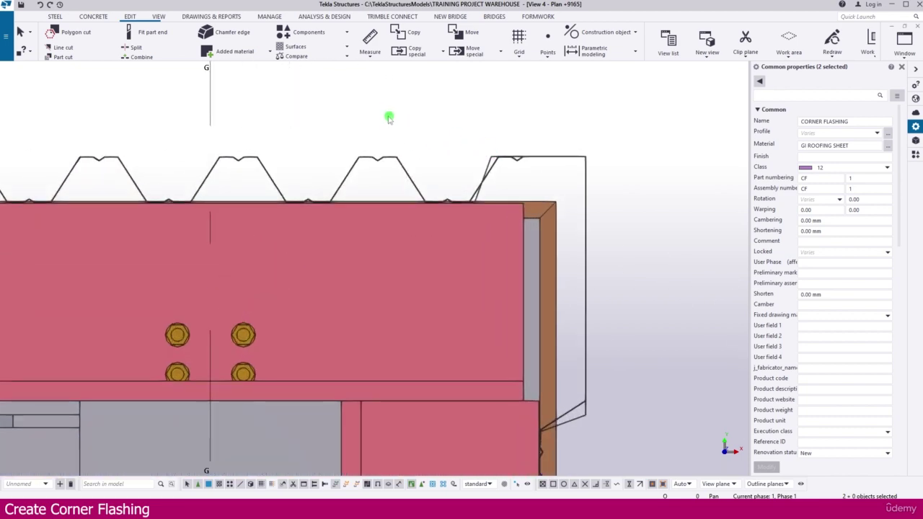
{"action": "scroll", "coordinate": [401, 118], "scroll_direction": "up", "scroll_amount": 3}
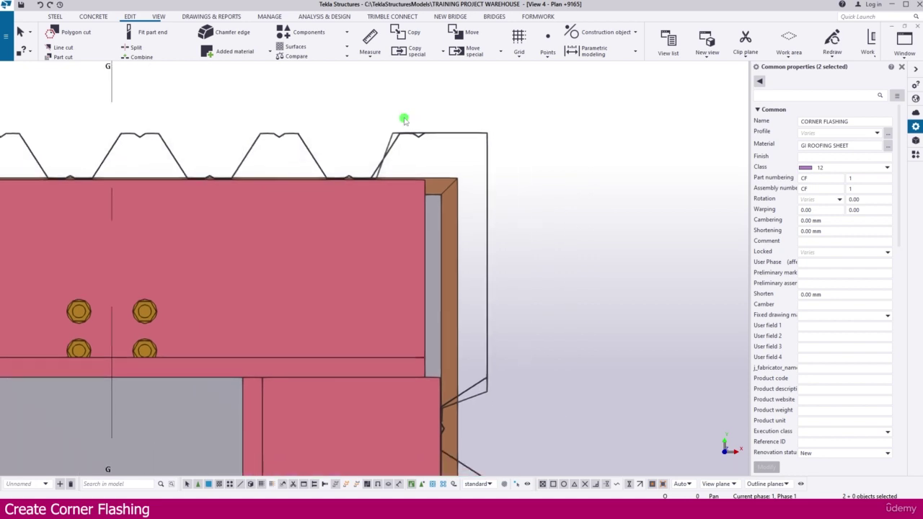
Measure the distance between the grid G corner flashing's corner and its edge, then apply the edited profile
{"action": "left_click", "coordinate": [385, 138]}
{"action": "scroll", "coordinate": [382, 202], "scroll_direction": "up", "scroll_amount": 1}
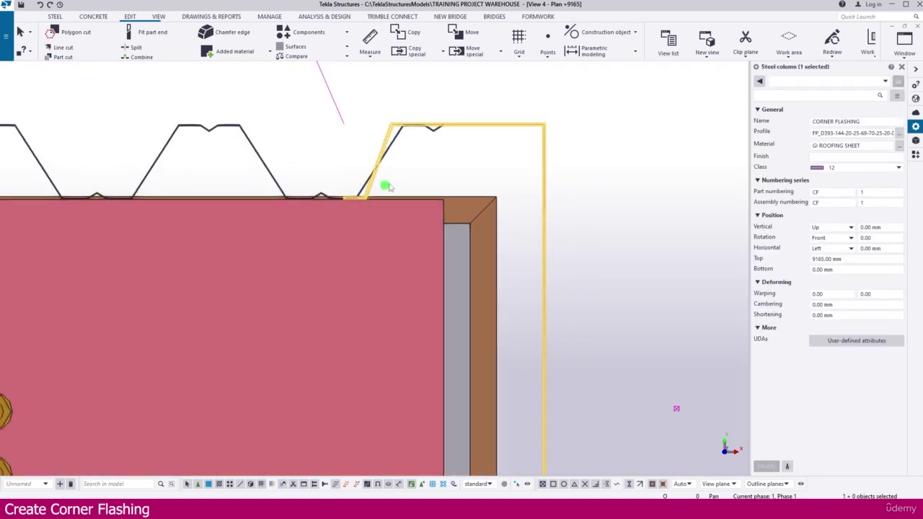
{"action": "scroll", "coordinate": [368, 158], "scroll_direction": "down", "scroll_amount": 3}
{"action": "scroll", "coordinate": [364, 171], "scroll_direction": "up", "scroll_amount": 1}
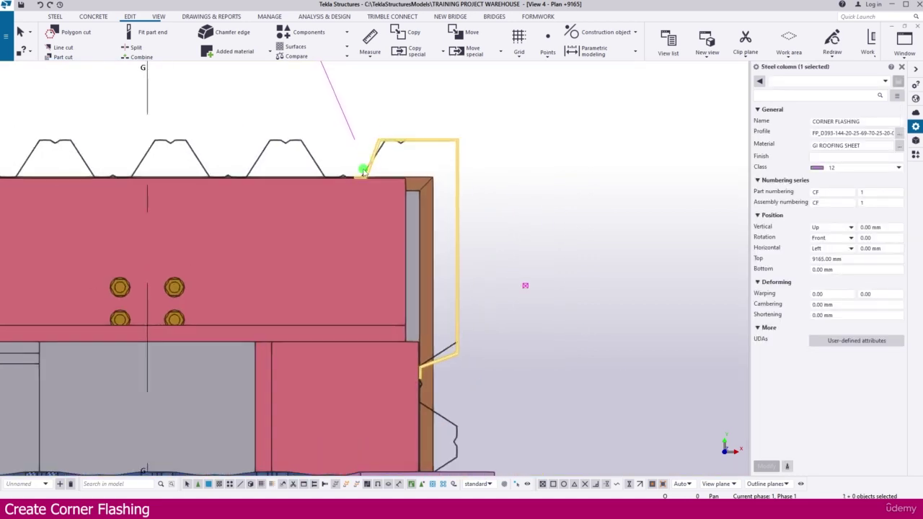
{"action": "scroll", "coordinate": [372, 166], "scroll_direction": "up", "scroll_amount": 4}
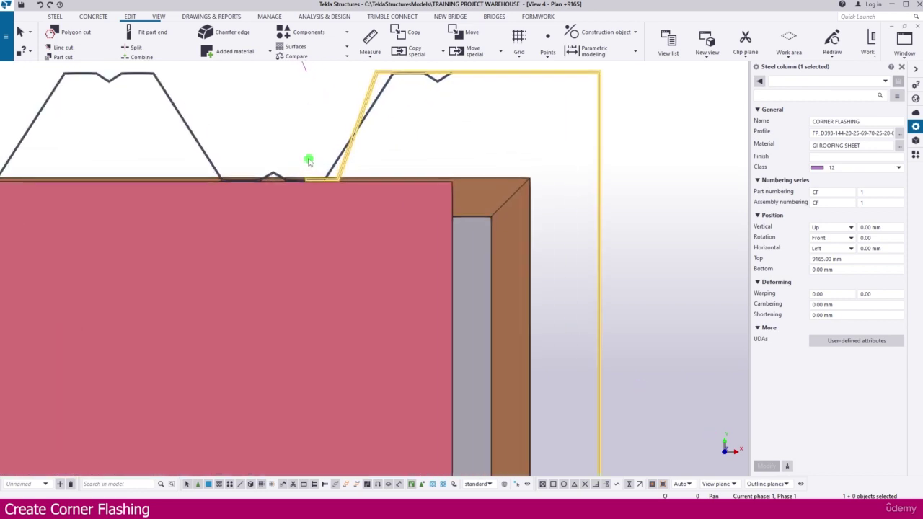
{"action": "left_click", "coordinate": [371, 56]}
{"action": "left_click", "coordinate": [369, 92]}
{"action": "scroll", "coordinate": [343, 169], "scroll_direction": "up", "scroll_amount": 5}
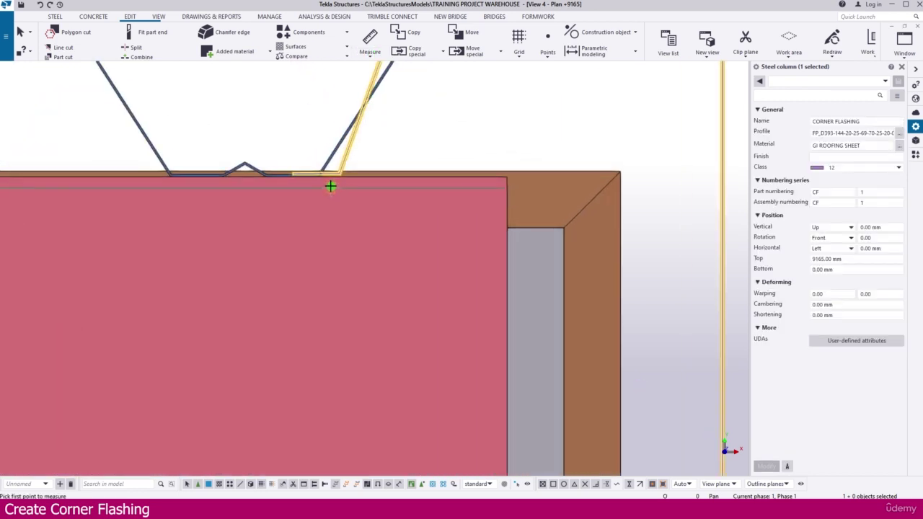
{"action": "left_click", "coordinate": [343, 168]}
{"action": "scroll", "coordinate": [296, 170], "scroll_direction": "up", "scroll_amount": 2}
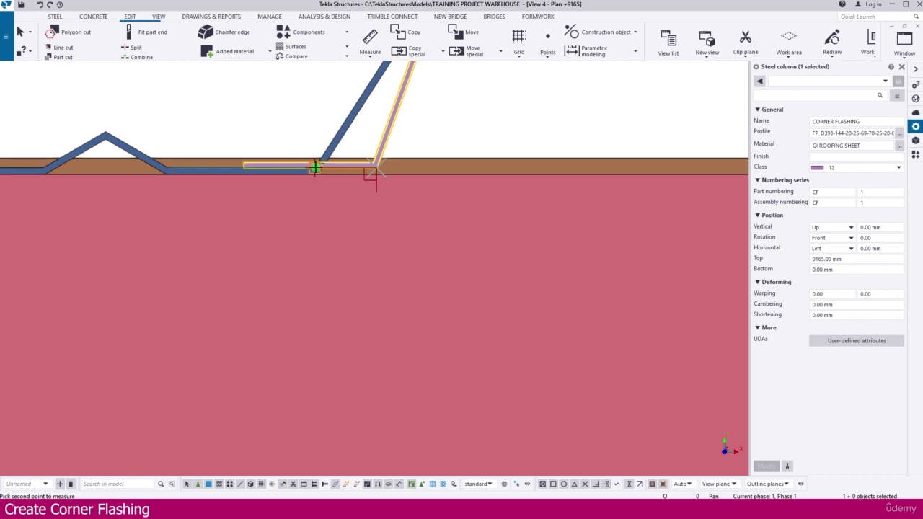
{"action": "left_click", "coordinate": [315, 168]}
{"action": "left_click", "coordinate": [306, 120]}
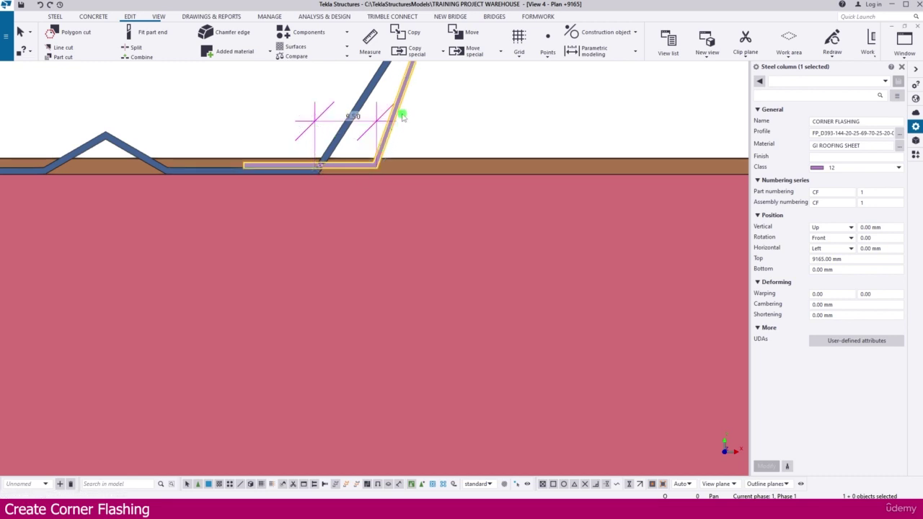
{"action": "scroll", "coordinate": [372, 132], "scroll_direction": "down", "scroll_amount": 2}
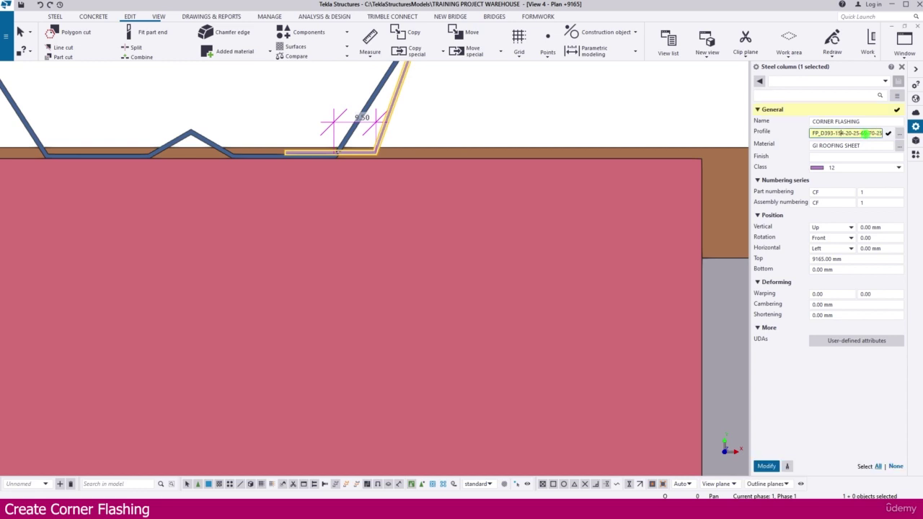
{"action": "key", "text": "Return"}
Move the flashing from its bend onto the roof sheeting corner
{"action": "left_click", "coordinate": [486, 113]}
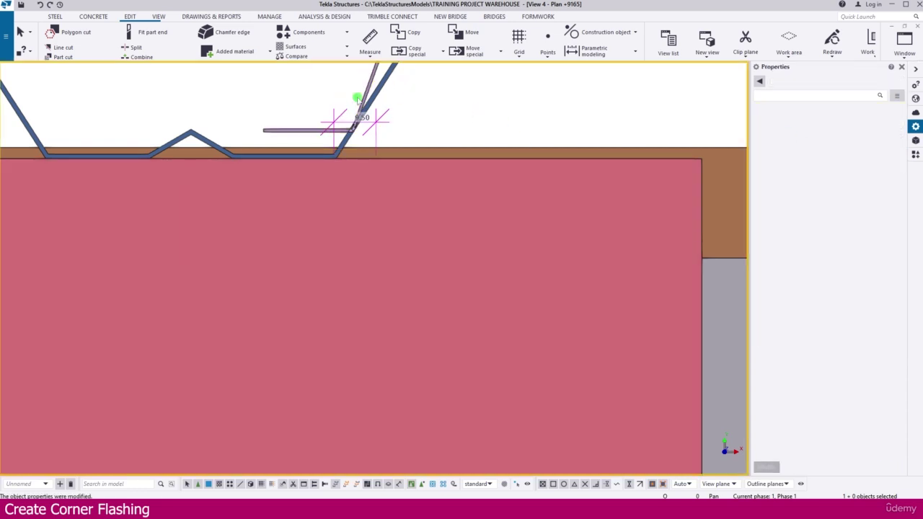
{"action": "left_click", "coordinate": [366, 92]}
{"action": "right_click", "coordinate": [368, 92]}
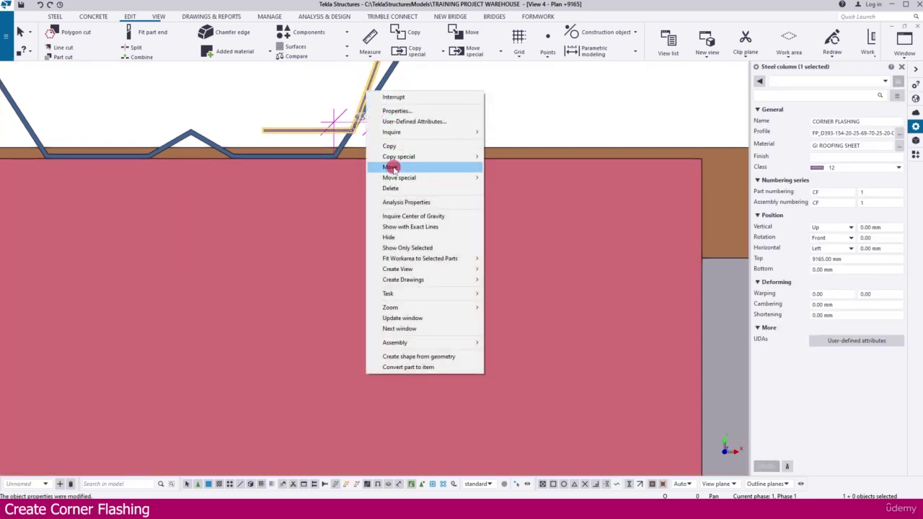
{"action": "left_click", "coordinate": [404, 166]}
{"action": "scroll", "coordinate": [349, 130], "scroll_direction": "up", "scroll_amount": 2}
{"action": "scroll", "coordinate": [349, 130], "scroll_direction": "up", "scroll_amount": 2}
{"action": "left_click", "coordinate": [358, 130]}
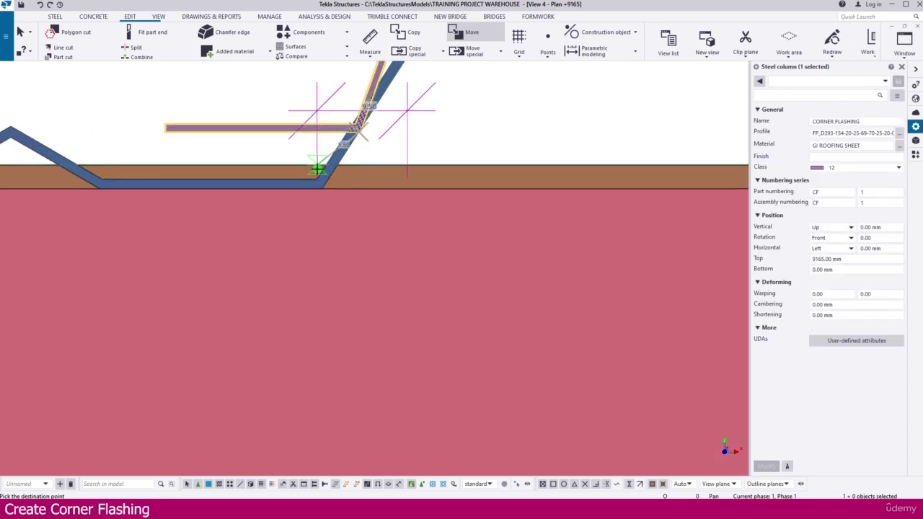
{"action": "left_click", "coordinate": [319, 175]}
{"action": "scroll", "coordinate": [319, 163], "scroll_direction": "down", "scroll_amount": 3}
{"action": "scroll", "coordinate": [332, 141], "scroll_direction": "down", "scroll_amount": 3}
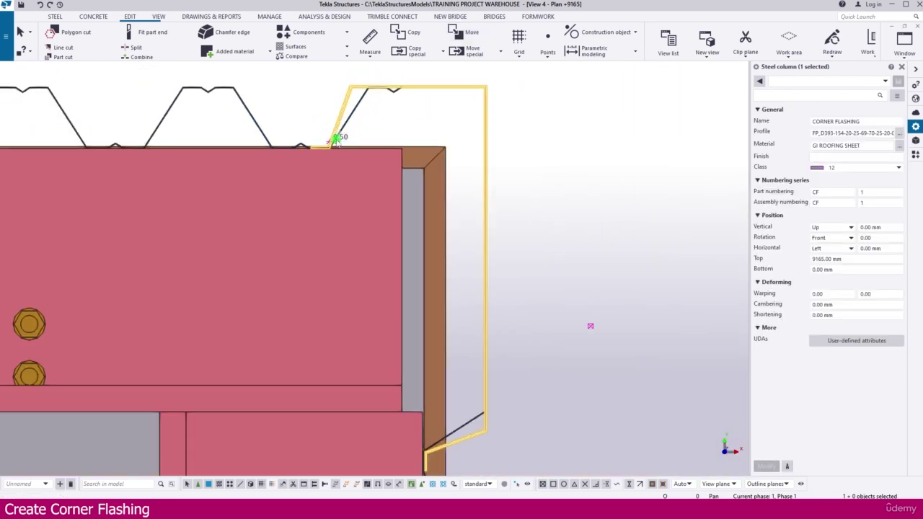
{"action": "scroll", "coordinate": [476, 115], "scroll_direction": "down", "scroll_amount": 2}
{"action": "scroll", "coordinate": [472, 299], "scroll_direction": "up", "scroll_amount": 1}
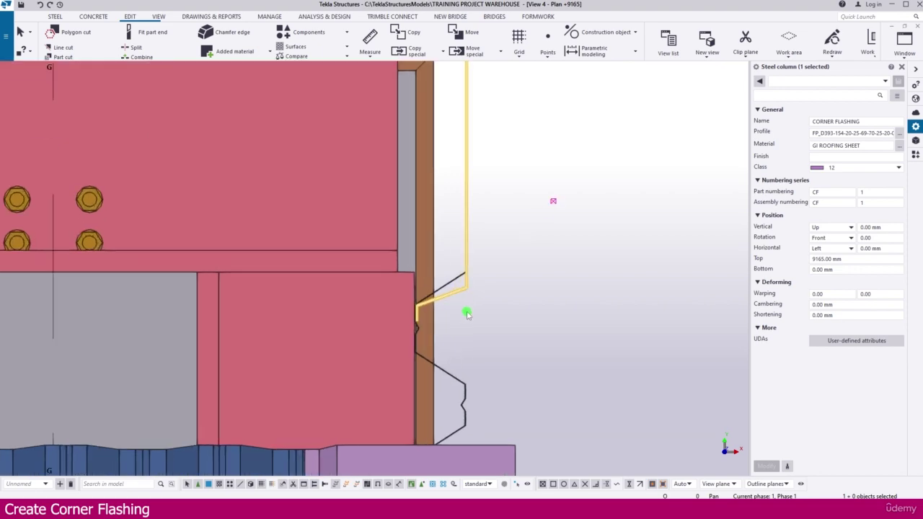
{"action": "key", "text": "Escape"}
{"action": "scroll", "coordinate": [476, 208], "scroll_direction": "down", "scroll_amount": 4}
{"action": "scroll", "coordinate": [468, 136], "scroll_direction": "down", "scroll_amount": 4}
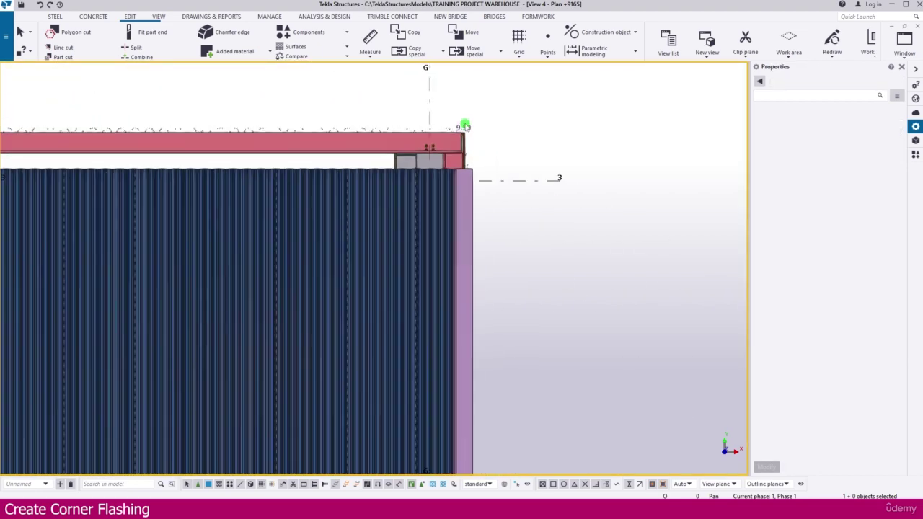
{"action": "scroll", "coordinate": [453, 216], "scroll_direction": "down", "scroll_amount": 2}
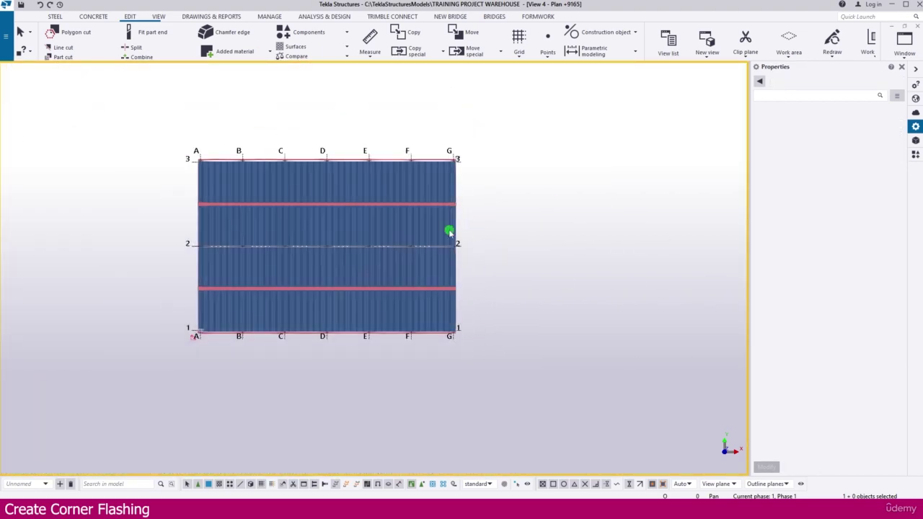
{"action": "scroll", "coordinate": [468, 353], "scroll_direction": "up", "scroll_amount": 7}
{"action": "scroll", "coordinate": [473, 349], "scroll_direction": "up", "scroll_amount": 5}
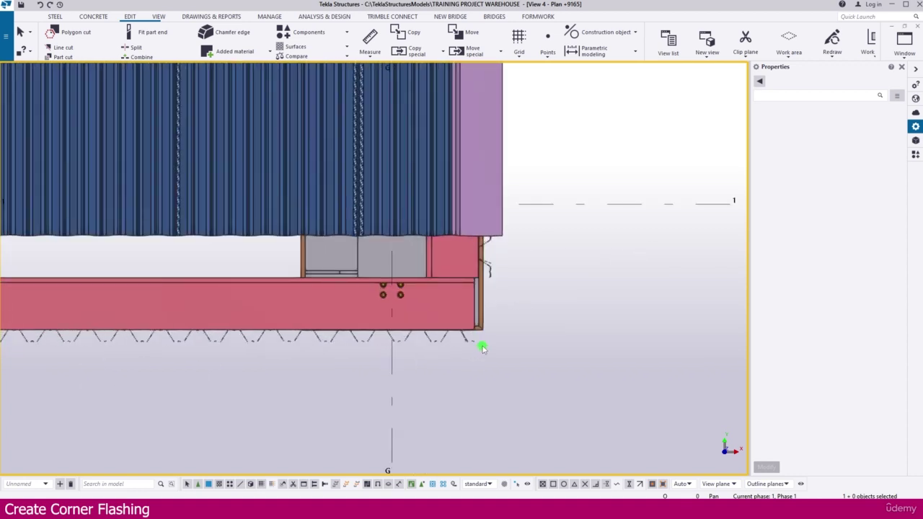
Measure the 8.96 gap and change the flashing profile from 144 to 154
{"action": "left_click", "coordinate": [496, 336]}
{"action": "scroll", "coordinate": [499, 333], "scroll_direction": "up", "scroll_amount": 2}
{"action": "scroll", "coordinate": [480, 168], "scroll_direction": "up", "scroll_amount": 2}
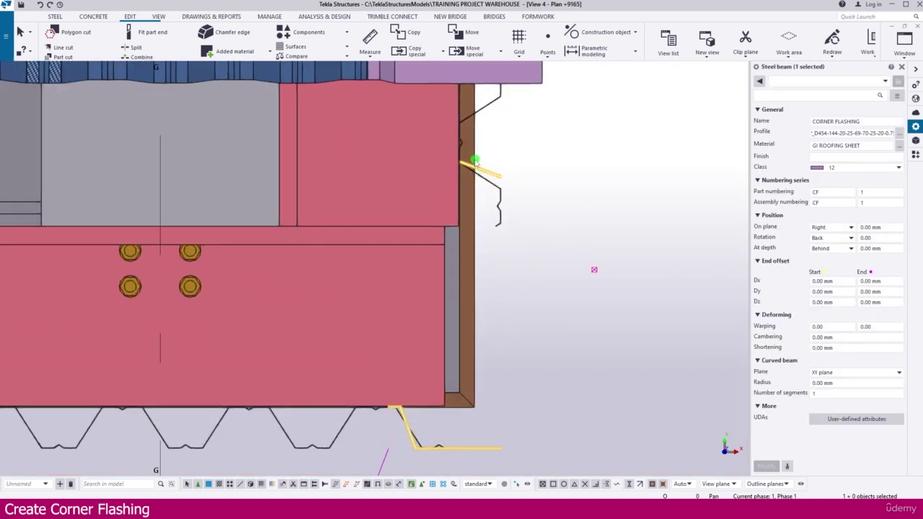
{"action": "scroll", "coordinate": [389, 411], "scroll_direction": "up", "scroll_amount": 5}
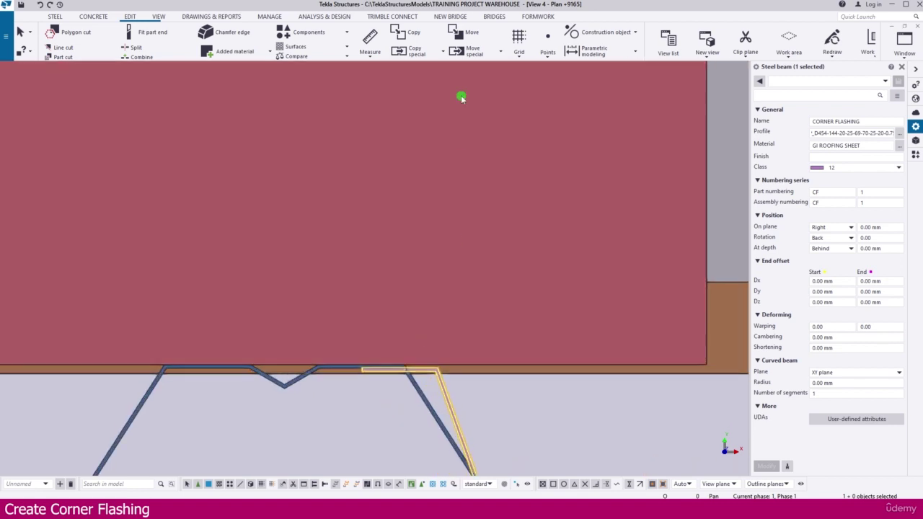
{"action": "left_click", "coordinate": [370, 51]}
{"action": "left_click", "coordinate": [378, 89]}
{"action": "scroll", "coordinate": [420, 355], "scroll_direction": "up", "scroll_amount": 2}
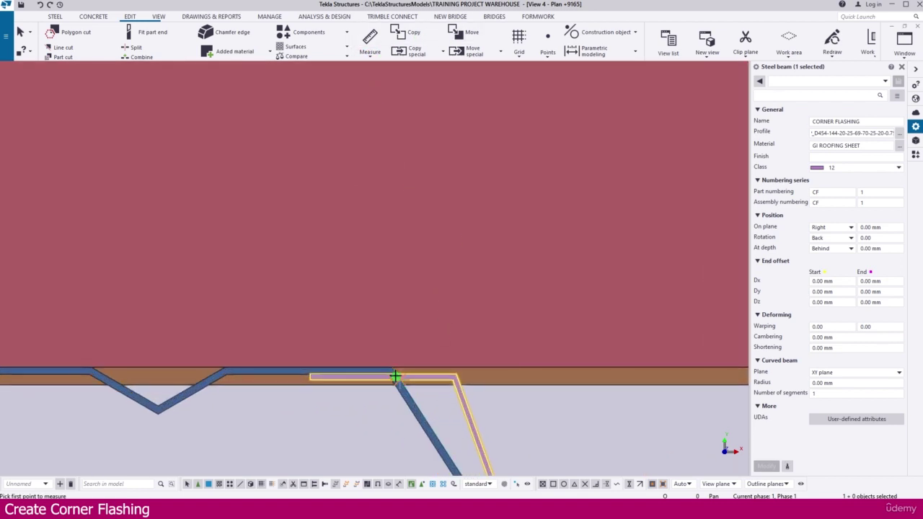
{"action": "left_click", "coordinate": [455, 372]}
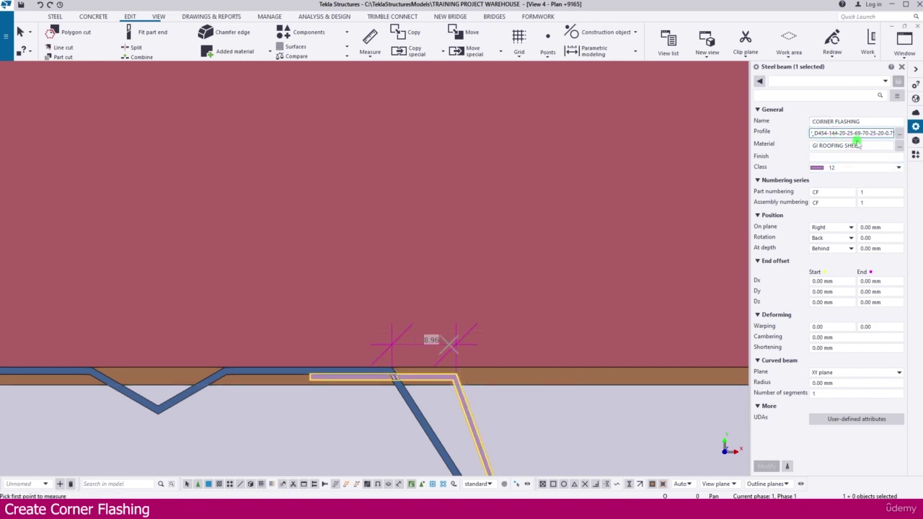
{"action": "key", "text": "BackSpace"}
{"action": "key", "text": "Return"}
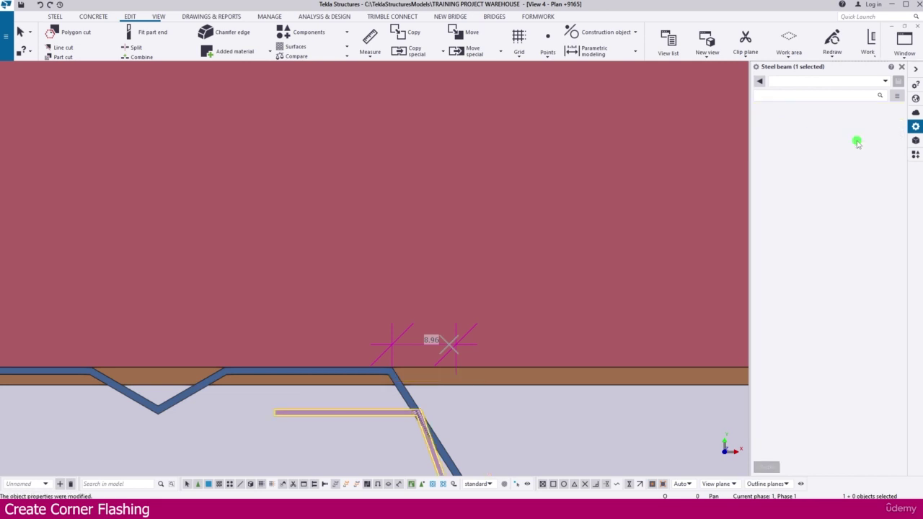
{"action": "scroll", "coordinate": [471, 297], "scroll_direction": "down", "scroll_amount": 3}
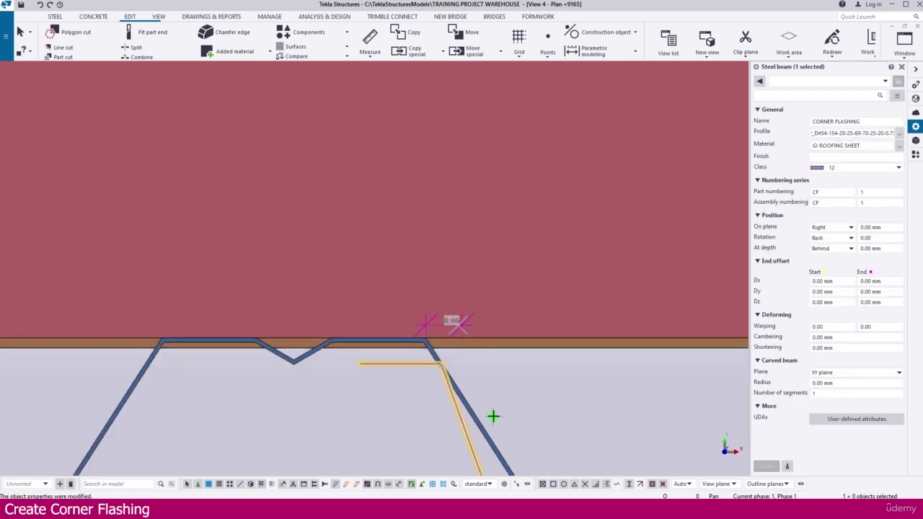
Move the flashing twice so its bend sits flush on the sheeting's top corner
{"action": "right_click", "coordinate": [441, 387]}
{"action": "left_click", "coordinate": [495, 274]}
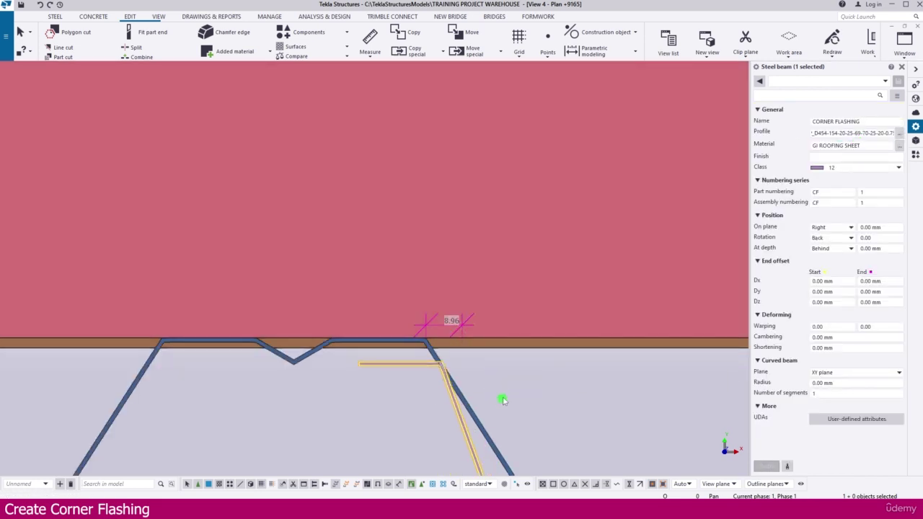
{"action": "left_click", "coordinate": [425, 365]}
{"action": "right_click", "coordinate": [419, 360]}
{"action": "left_click", "coordinate": [443, 153]}
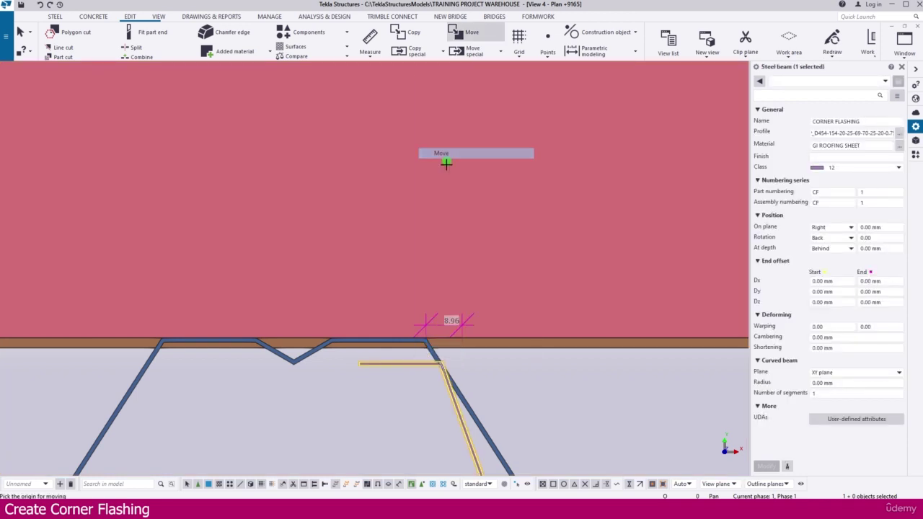
{"action": "scroll", "coordinate": [446, 387], "scroll_direction": "up", "scroll_amount": 5}
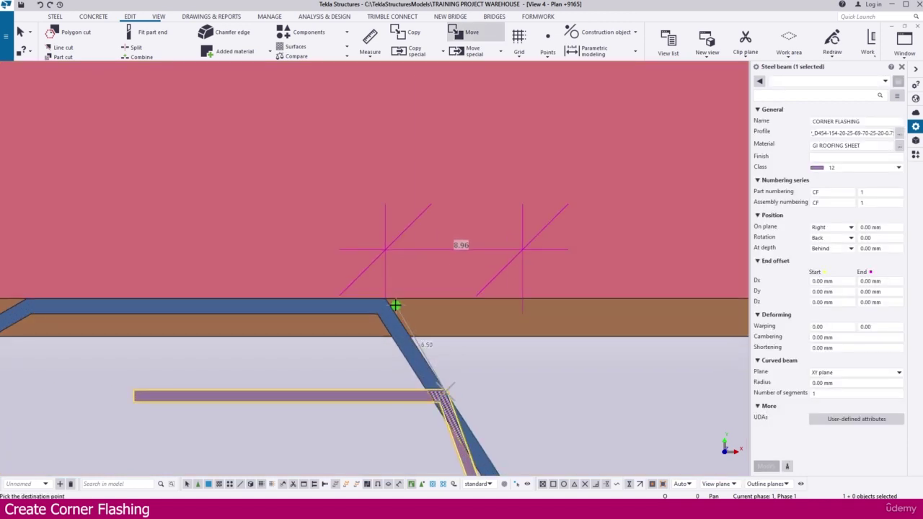
{"action": "left_click", "coordinate": [385, 298]}
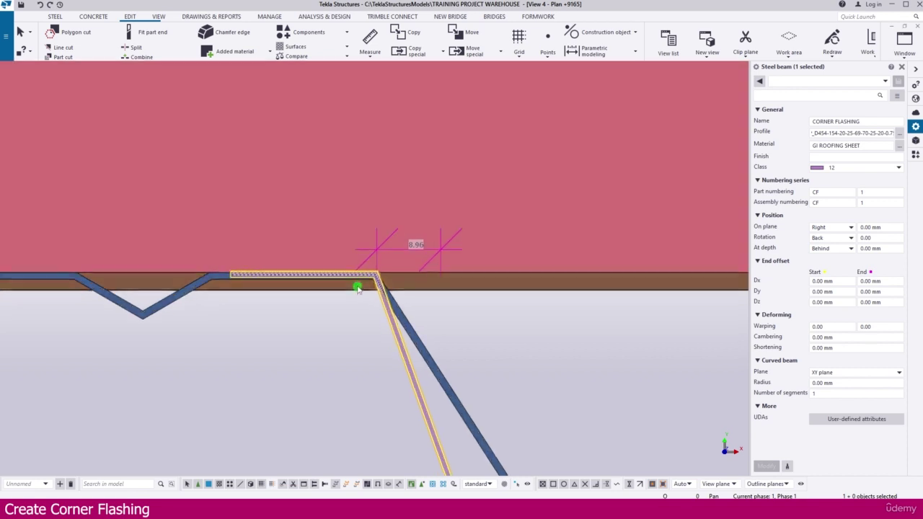
{"action": "right_click", "coordinate": [375, 268]}
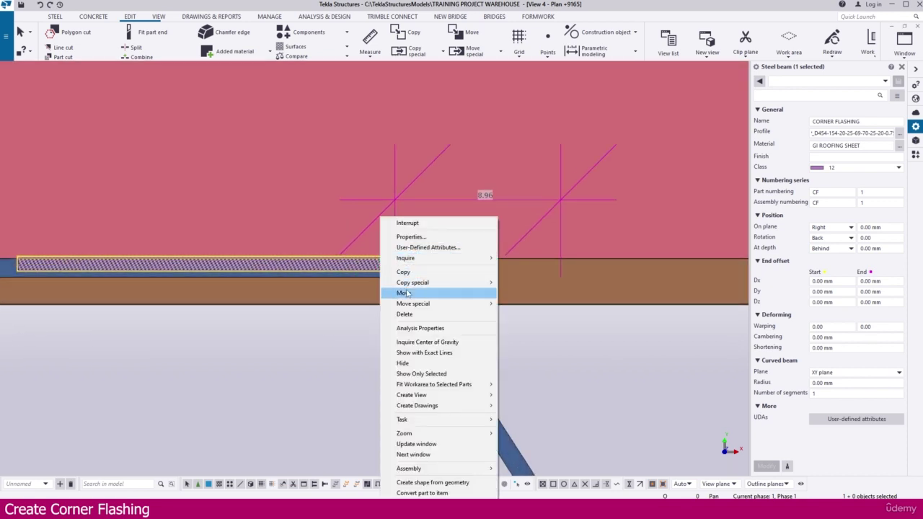
{"action": "left_click", "coordinate": [432, 294]}
{"action": "scroll", "coordinate": [383, 278], "scroll_direction": "up", "scroll_amount": 3}
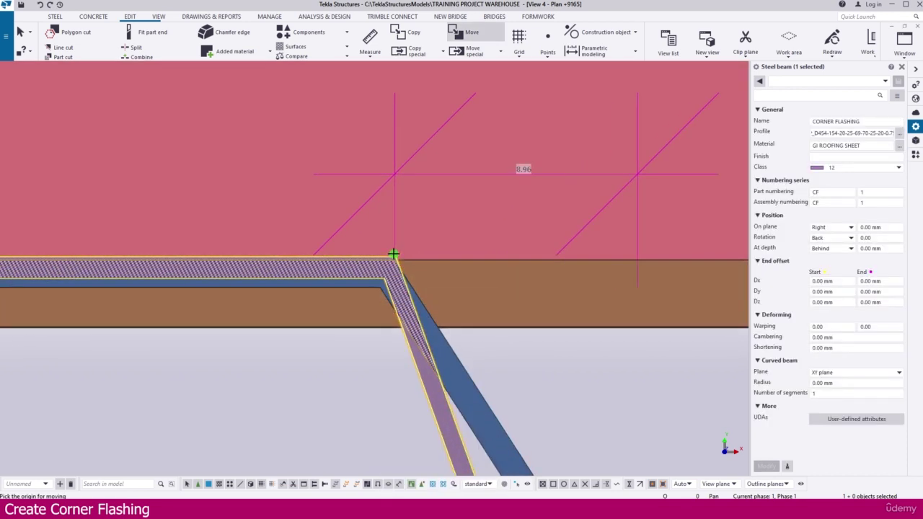
{"action": "left_click", "coordinate": [393, 256]}
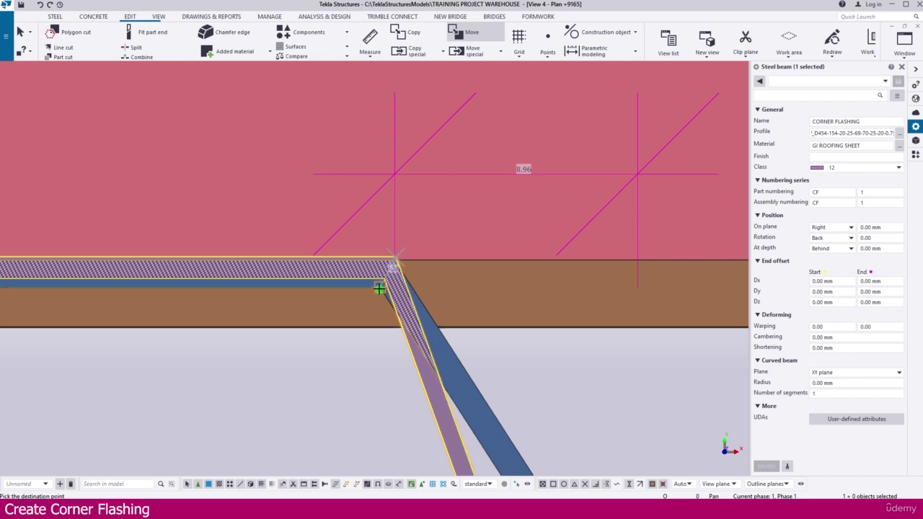
{"action": "scroll", "coordinate": [375, 256], "scroll_direction": "down", "scroll_amount": 5}
{"action": "scroll", "coordinate": [350, 274], "scroll_direction": "down", "scroll_amount": 3}
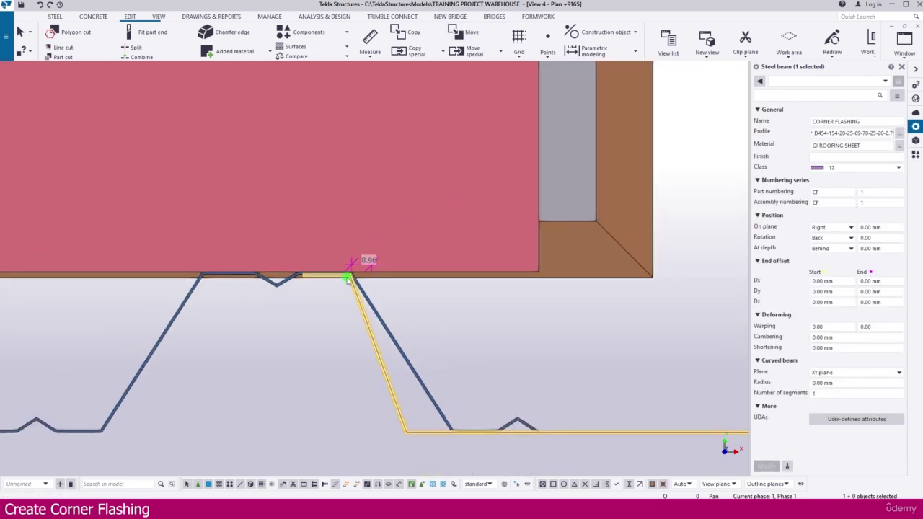
{"action": "scroll", "coordinate": [470, 288], "scroll_direction": "up", "scroll_amount": 3}
{"action": "scroll", "coordinate": [459, 157], "scroll_direction": "down", "scroll_amount": 6}
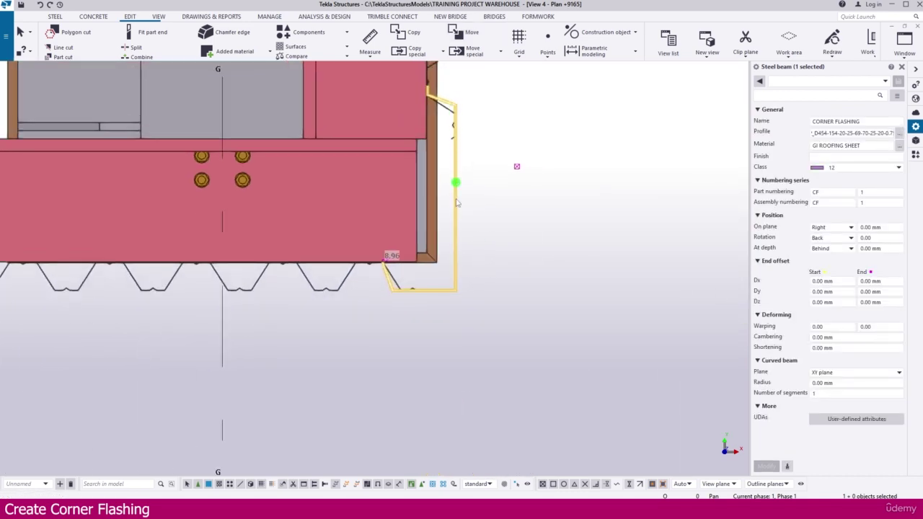
Switch to View 1 - ISOMETRIC VIEW and orbit around the building, including the door end wall
{"action": "key", "text": "ctrl+Tab"}
{"action": "key", "text": "ctrl+Tab"}
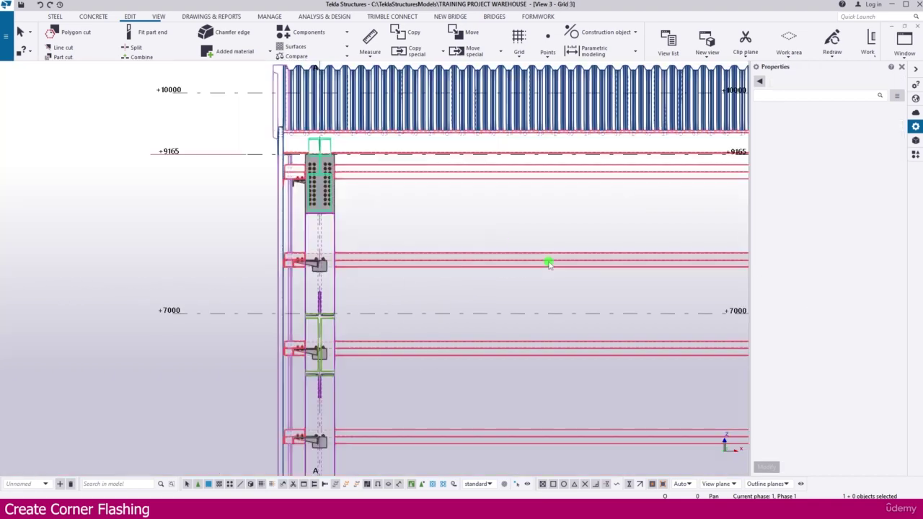
{"action": "scroll", "coordinate": [418, 295], "scroll_direction": "down", "scroll_amount": 4}
{"action": "scroll", "coordinate": [433, 282], "scroll_direction": "up", "scroll_amount": 4}
{"action": "scroll", "coordinate": [433, 252], "scroll_direction": "up", "scroll_amount": 2}
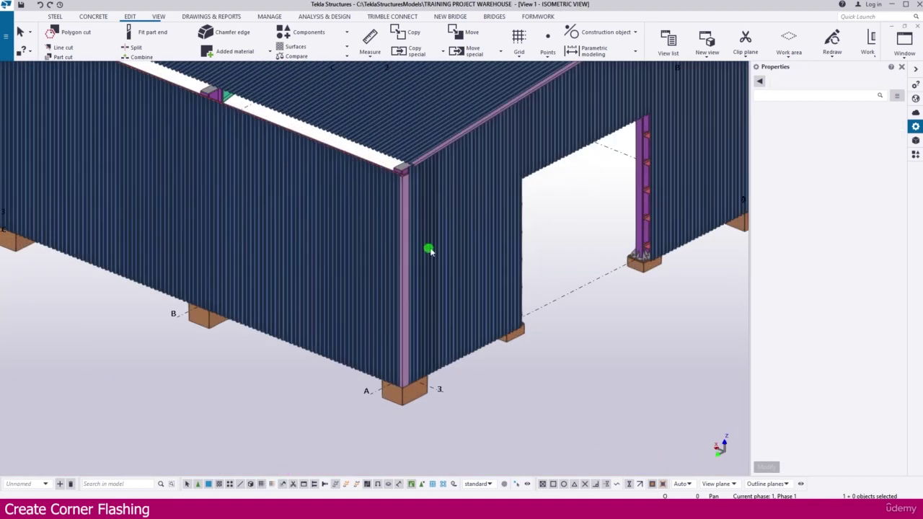
{"action": "scroll", "coordinate": [437, 282], "scroll_direction": "down", "scroll_amount": 5}
{"action": "scroll", "coordinate": [252, 204], "scroll_direction": "up", "scroll_amount": 2}
{"action": "middle_click_drag", "start_coordinate": [252, 204], "coordinate": [379, 226], "text": "ctrl"}
{"action": "scroll", "coordinate": [238, 389], "scroll_direction": "up", "scroll_amount": 4}
{"action": "scroll", "coordinate": [239, 390], "scroll_direction": "down", "scroll_amount": 2}
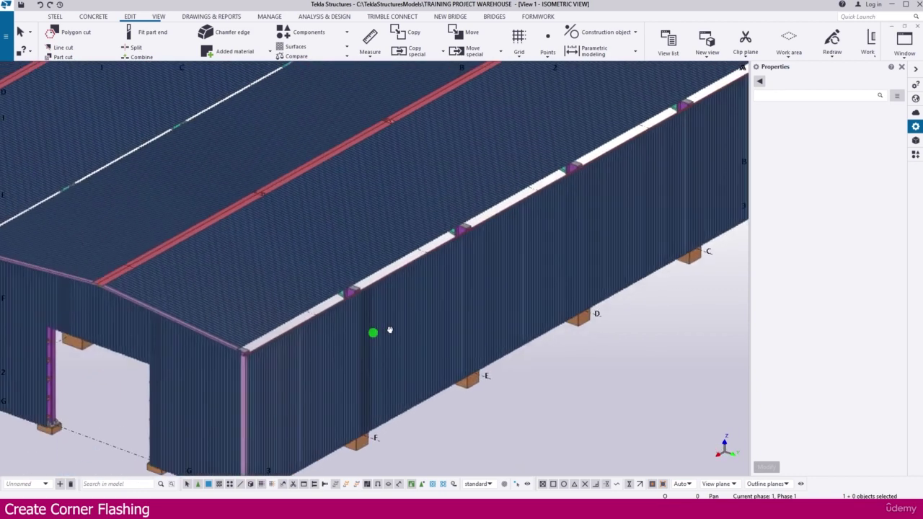
{"action": "middle_click_drag", "start_coordinate": [373, 332], "coordinate": [57, 238], "text": "ctrl"}
{"action": "scroll", "coordinate": [57, 214], "scroll_direction": "up", "scroll_amount": 3}
{"action": "scroll", "coordinate": [34, 158], "scroll_direction": "up", "scroll_amount": 3}
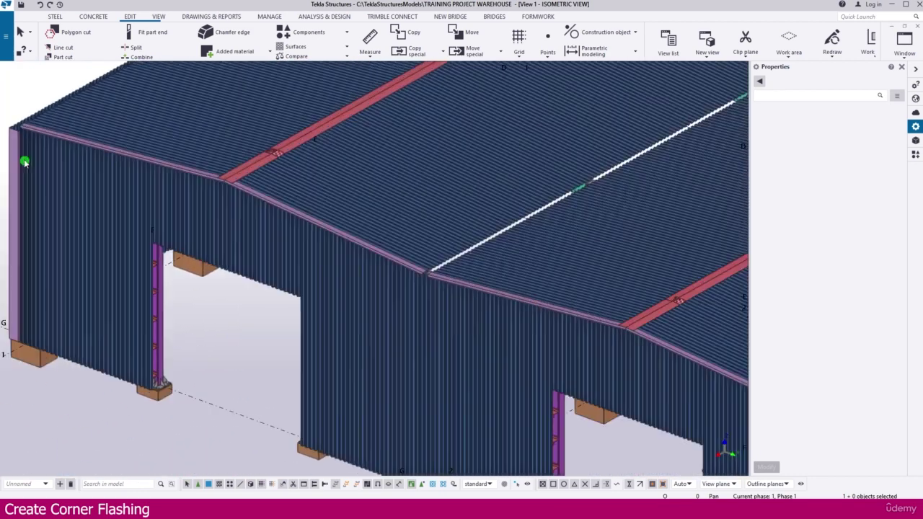